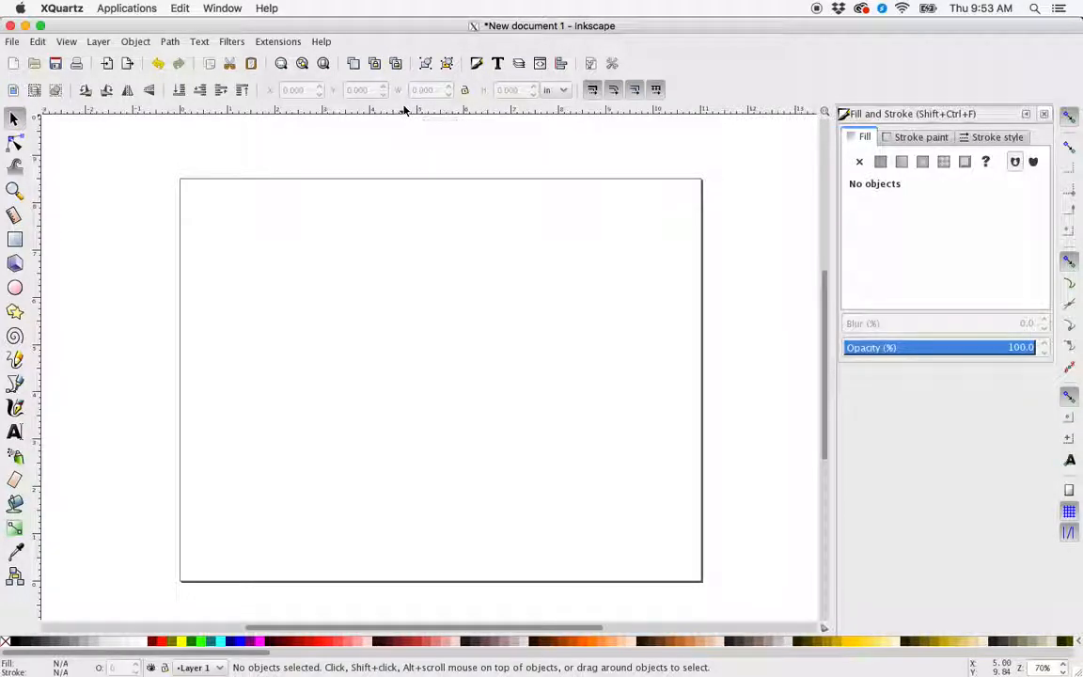
- Add a horizontal guide at about 7 in and draw an open V path hanging from it, about 1.57 in wide and 2.61 in tall
left_click_drag(404, 111, 437, 255)
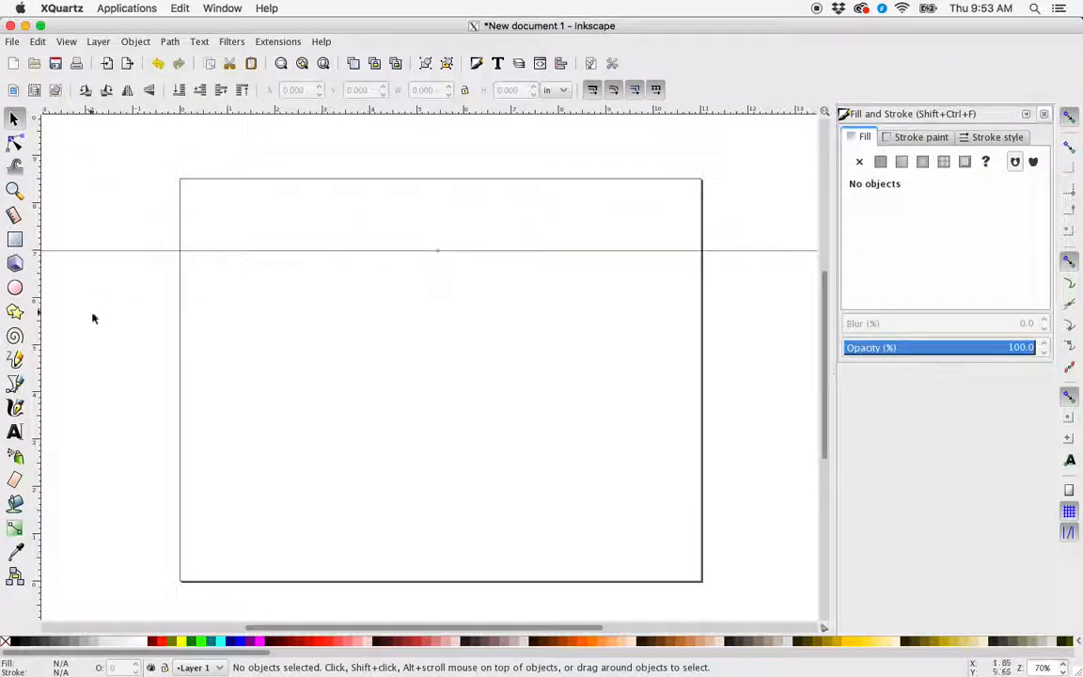
left_click(24, 378)
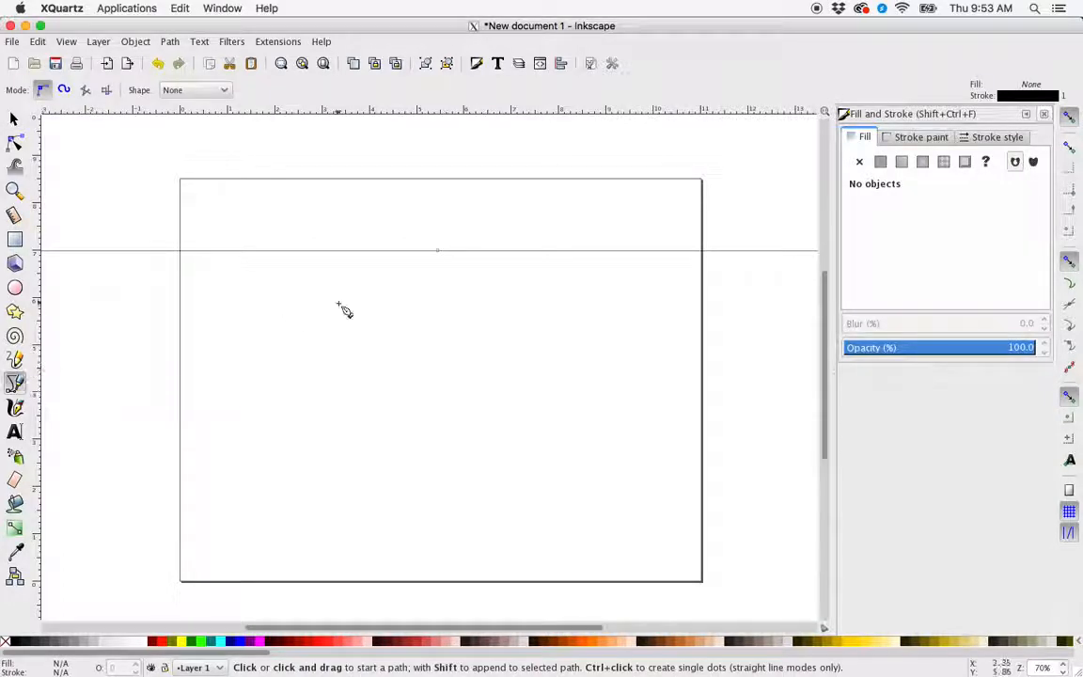
left_click(336, 251)
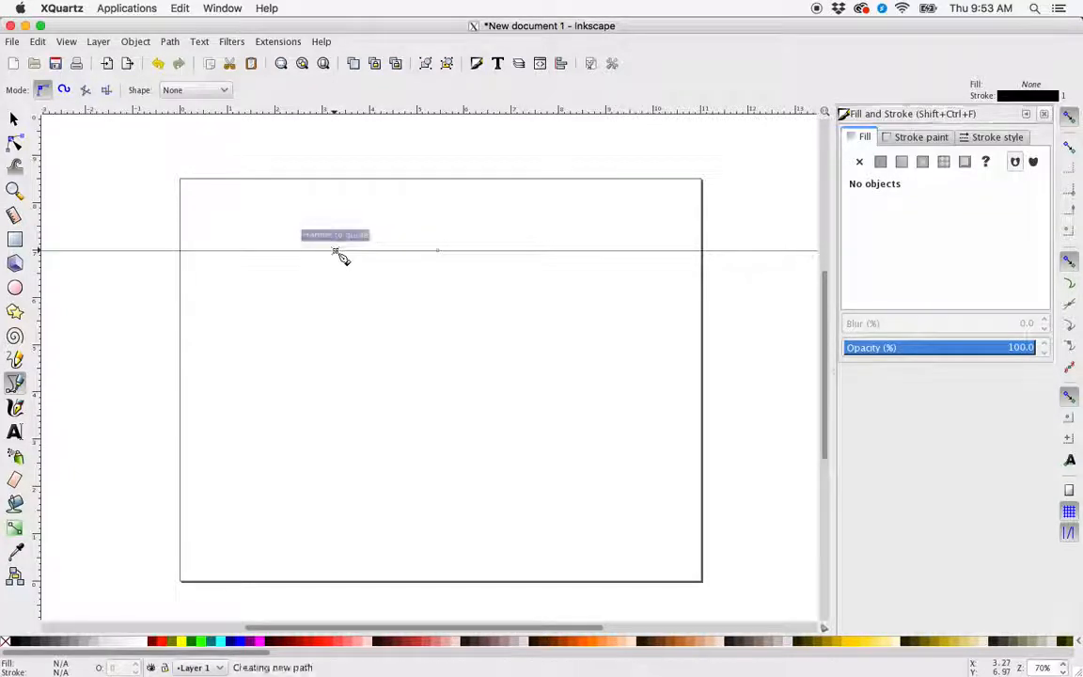
left_click(365, 373)
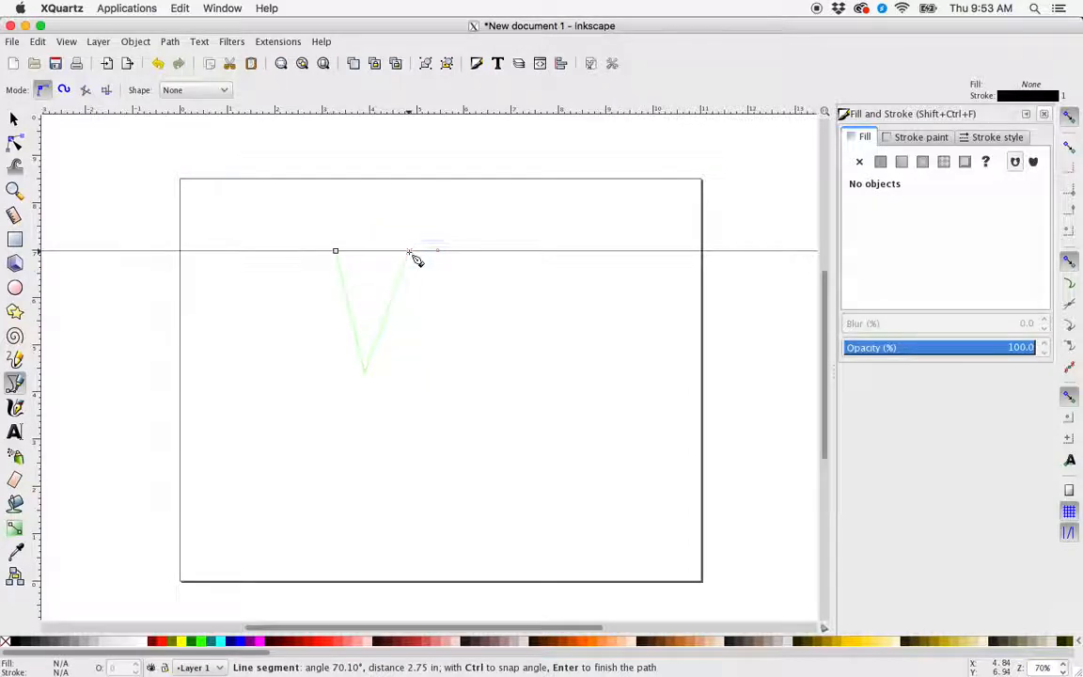
double_click(410, 252)
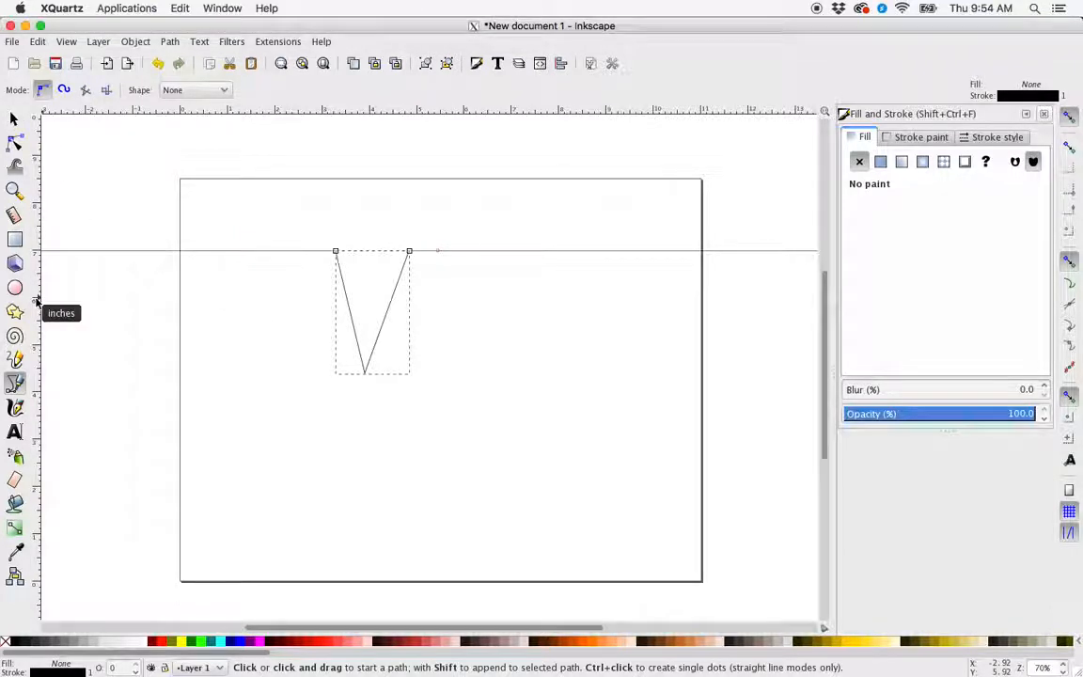
- Add a vertical guide at about 4.05 in and snap the V path's midpoint to it with object midpoint snapping enabled
left_click_drag(35, 299, 372, 294)
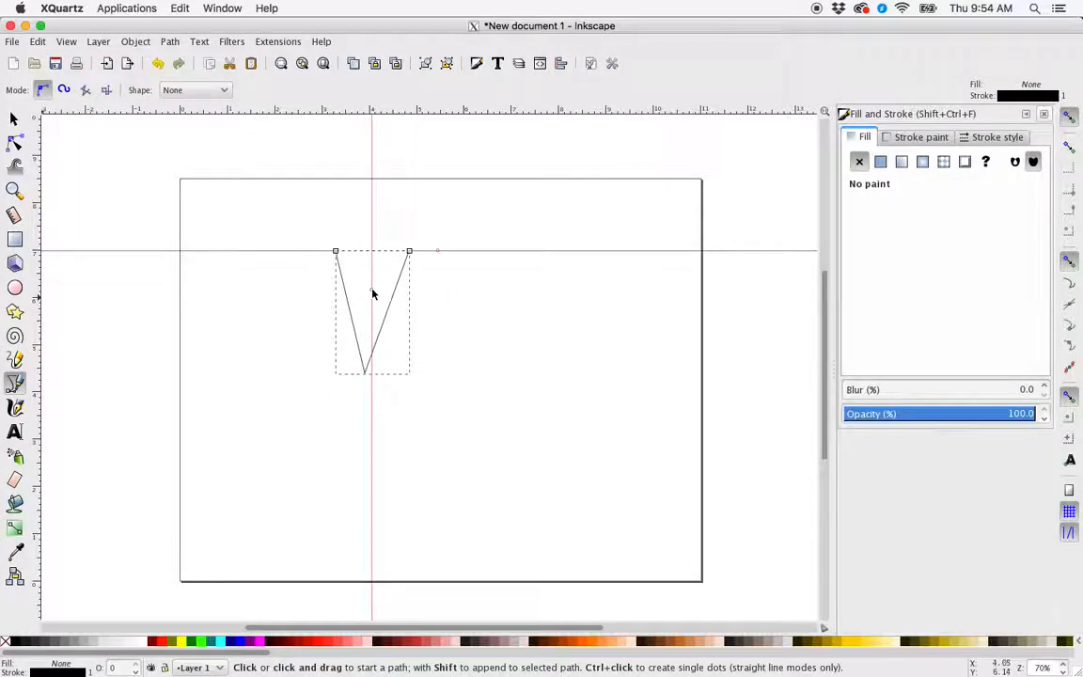
left_click(14, 117)
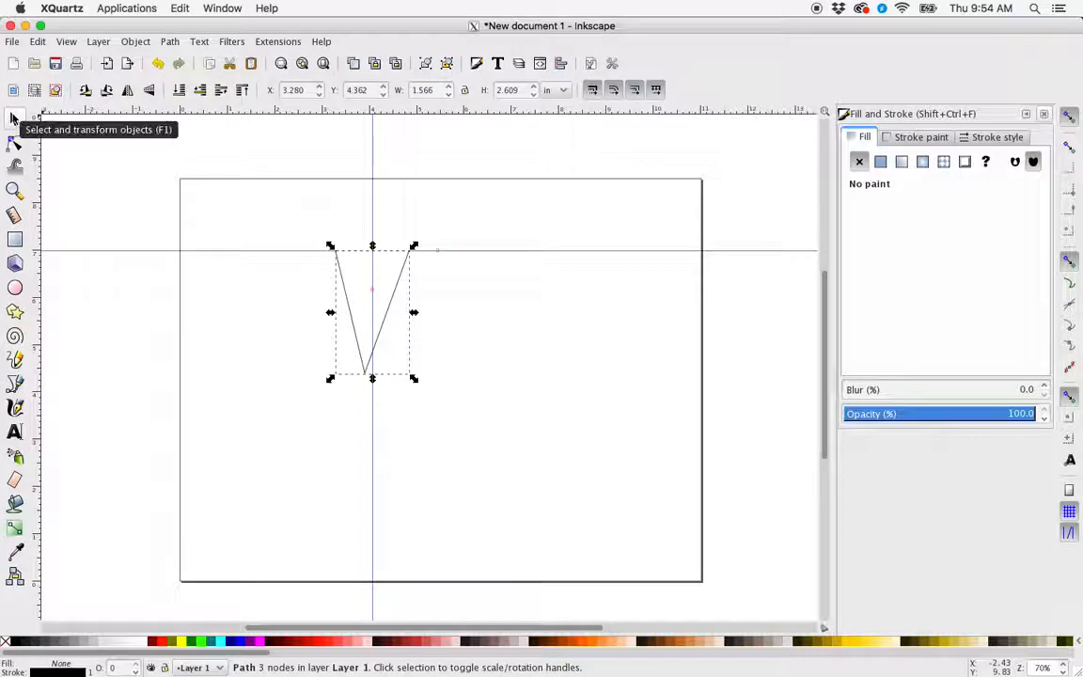
left_click(1067, 419)
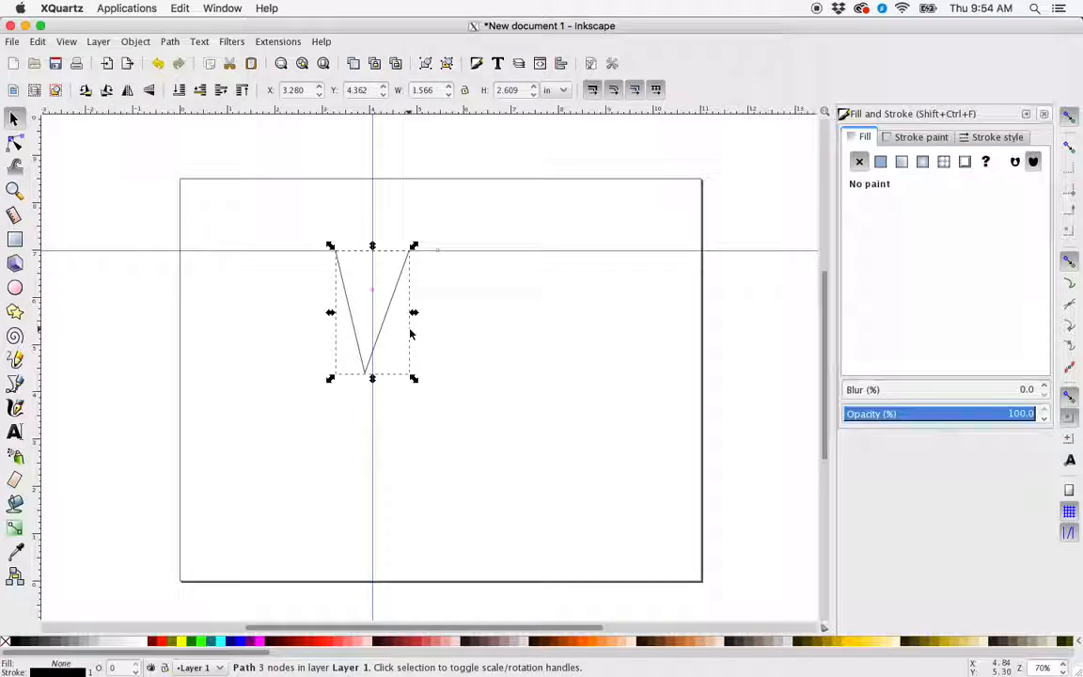
key("ctrl")
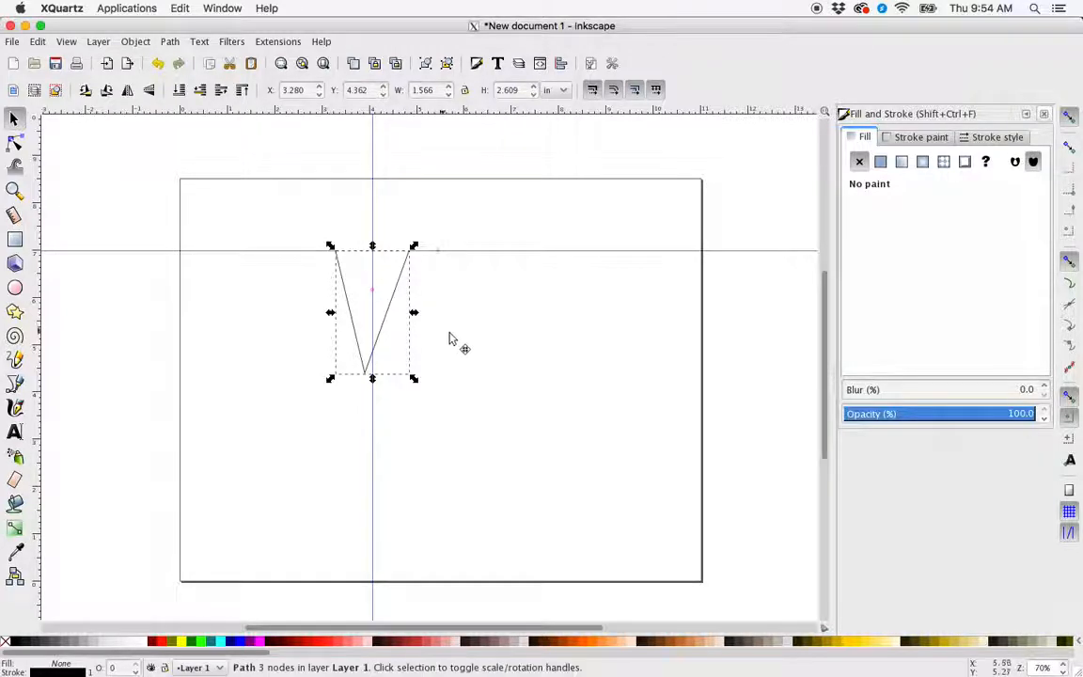
mouse_move(411, 349)
left_mouse_down()
mouse_move(430, 356)
mouse_move(380, 331)
mouse_move(418, 321)
mouse_move(384, 321)
mouse_move(395, 321)
left_mouse_up()
left_click(389, 322)
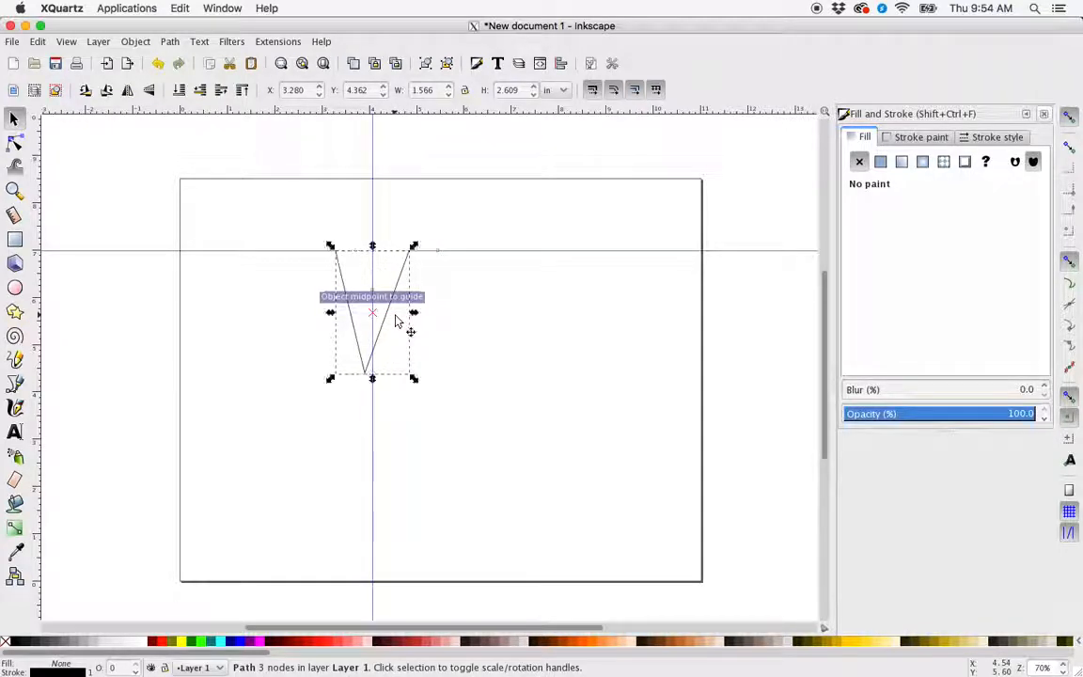
- Enable cusp node snapping and move the V's bottom node horizontally onto the vertical guide
left_click(14, 141)
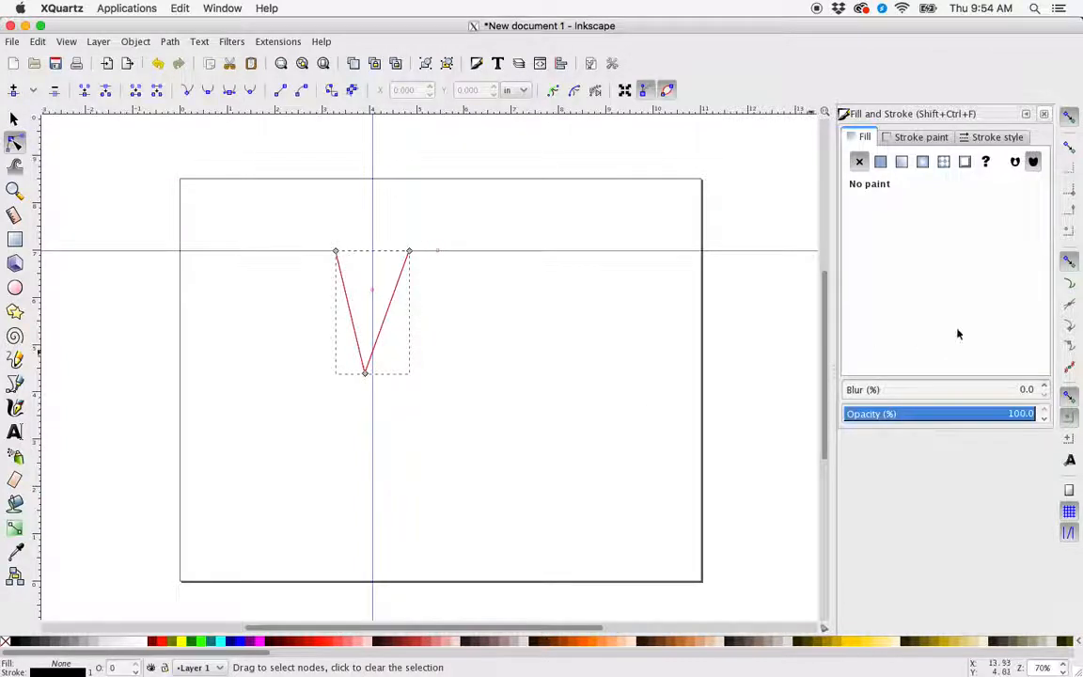
left_click(1070, 324)
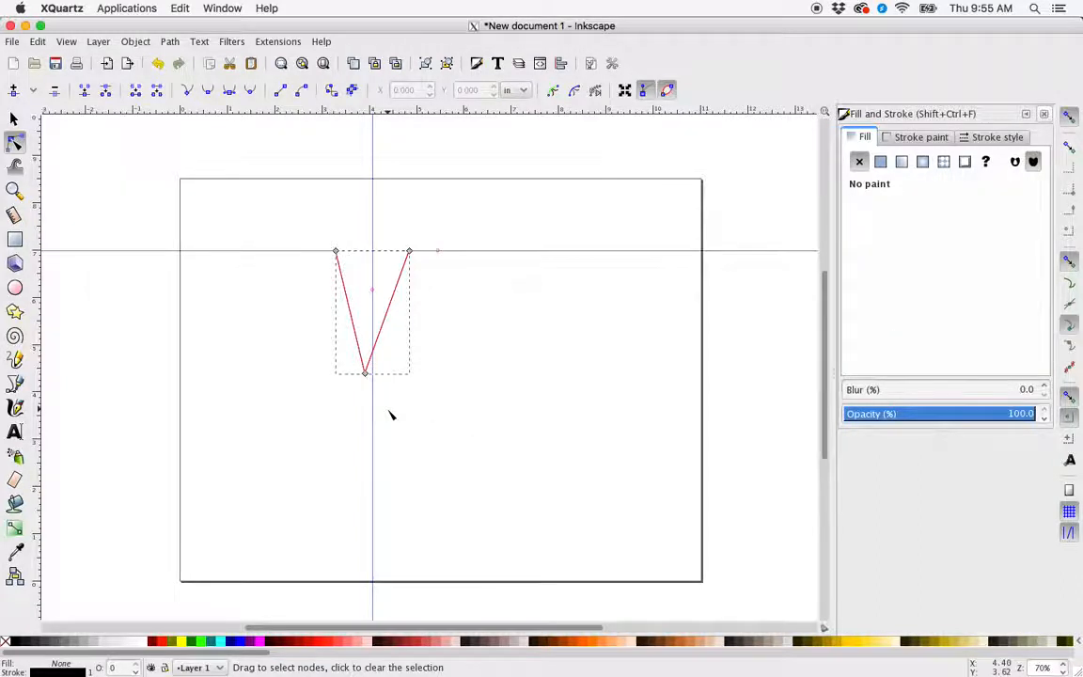
key("plus")
key("plus")
key("plus")
scroll(391, 415, "left", 3)
scroll(391, 414, "up", 1)
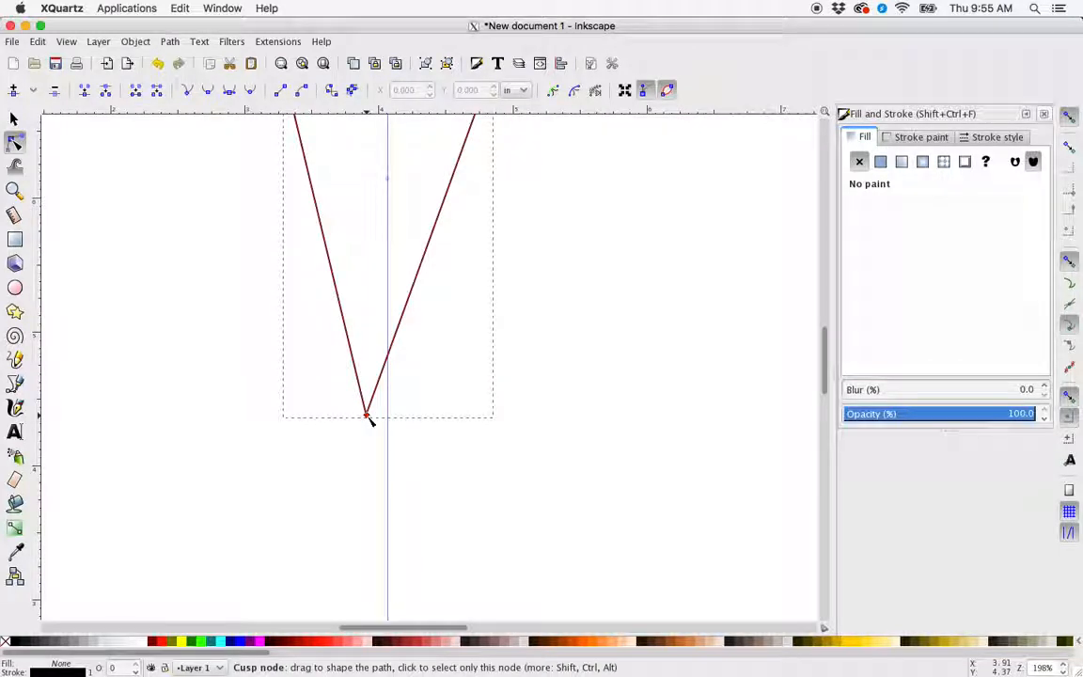
key("ctrl")
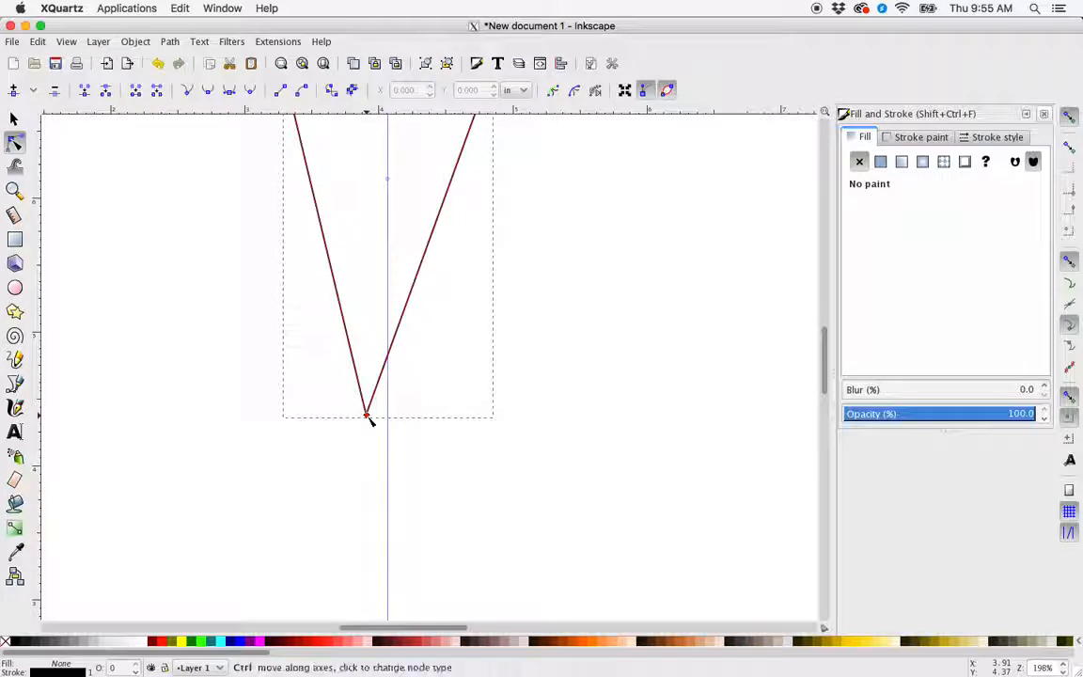
left_click_drag(369, 417, 389, 419)
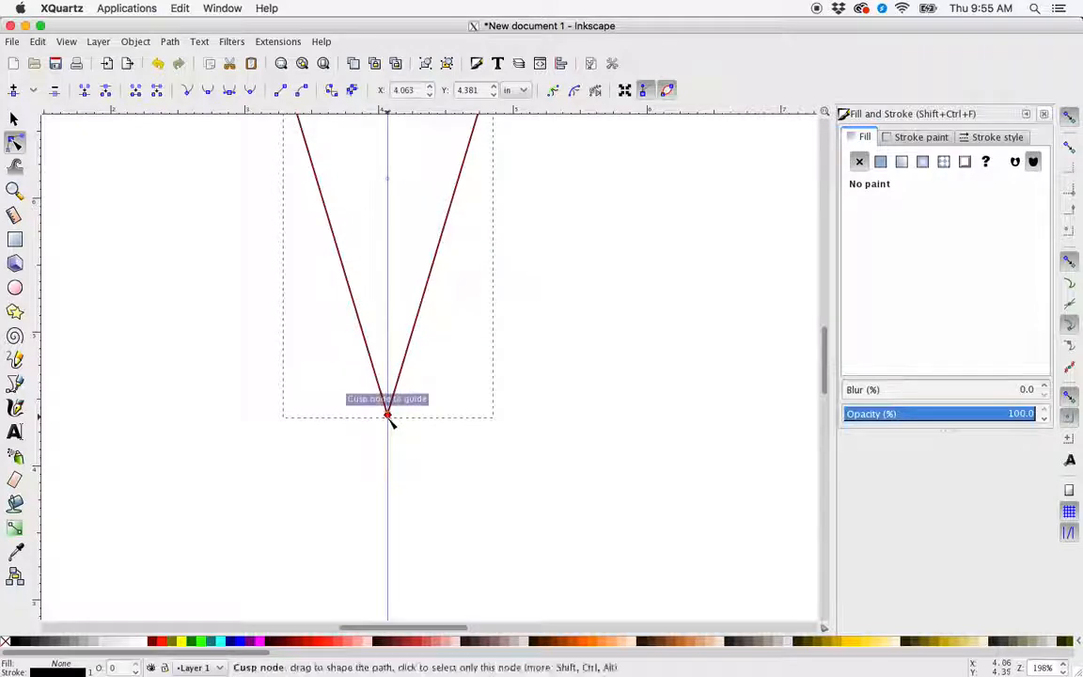
- Round the V's bottom node into a narrow curve with short horizontal handles on both sides and make the node symmetric
scroll(464, 436, "up", 3)
scroll(464, 436, "down", 6)
scroll(465, 436, "up", 6)
scroll(465, 436, "down", 5)
scroll(464, 437, "up", 4)
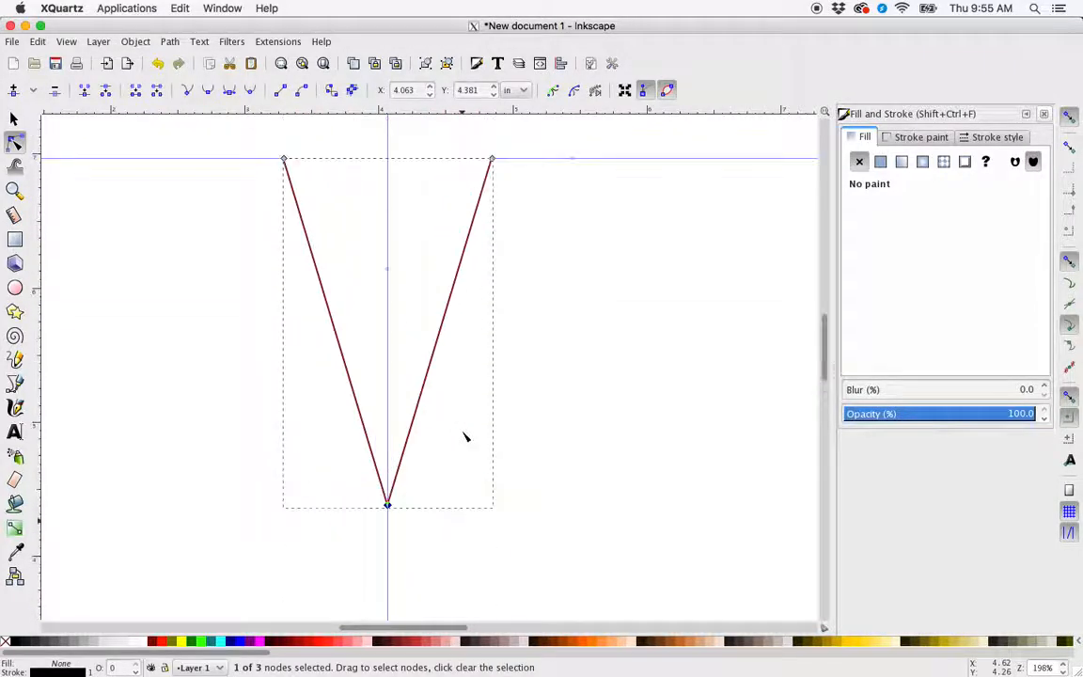
left_click(388, 505, "ctrl")
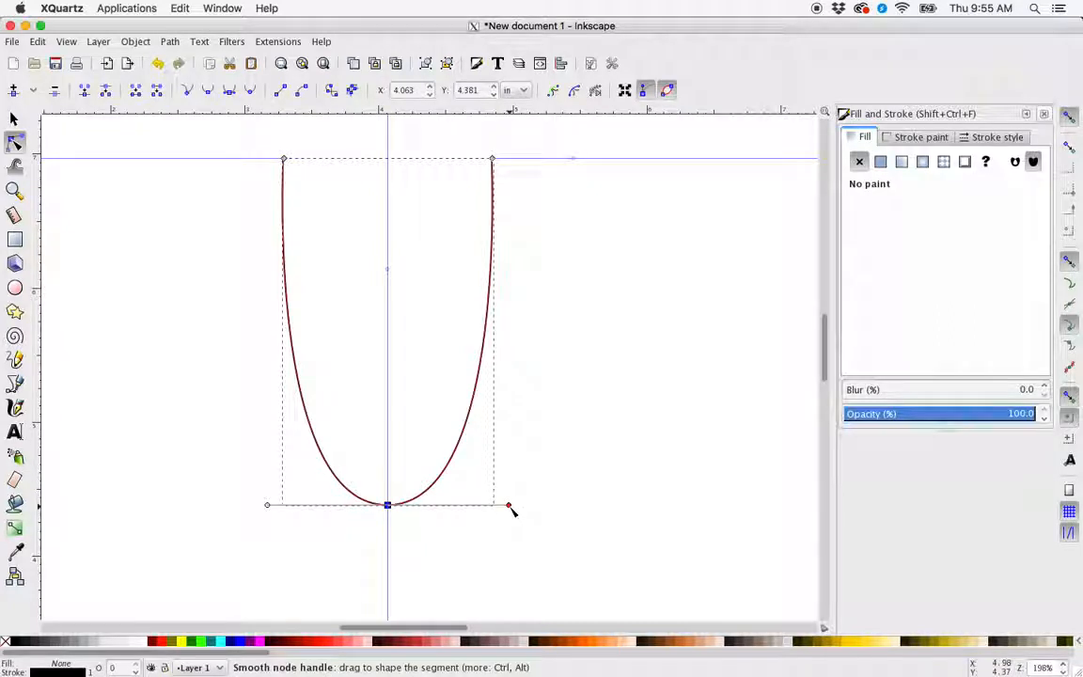
key("ctrl")
left_click_drag(509, 507, 425, 504)
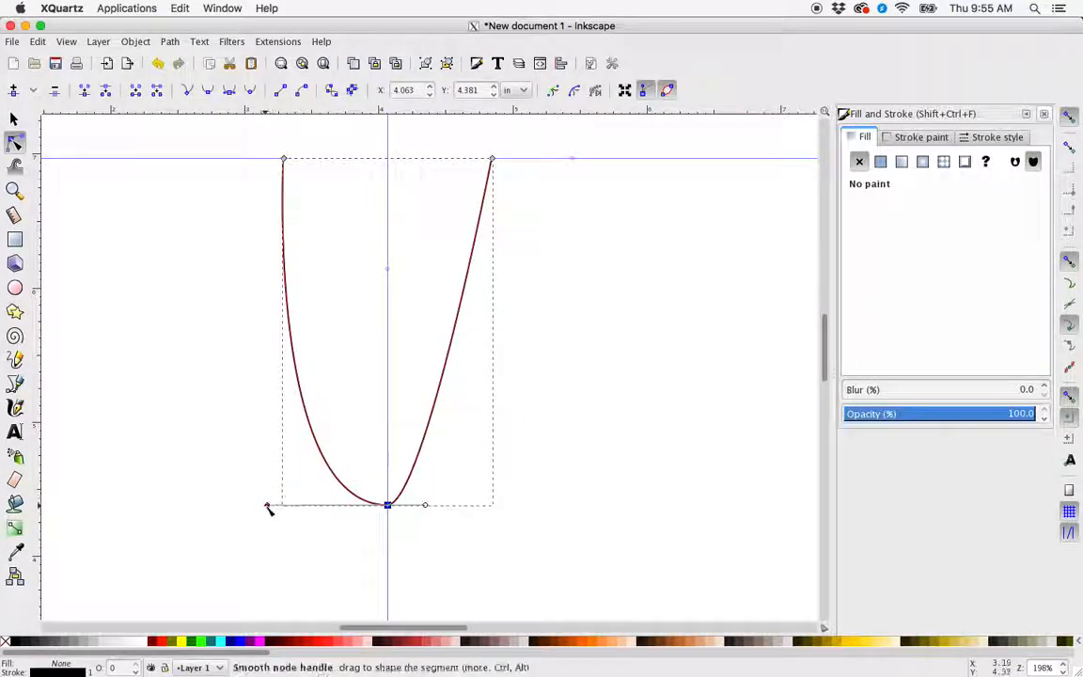
left_click_drag(268, 507, 347, 506)
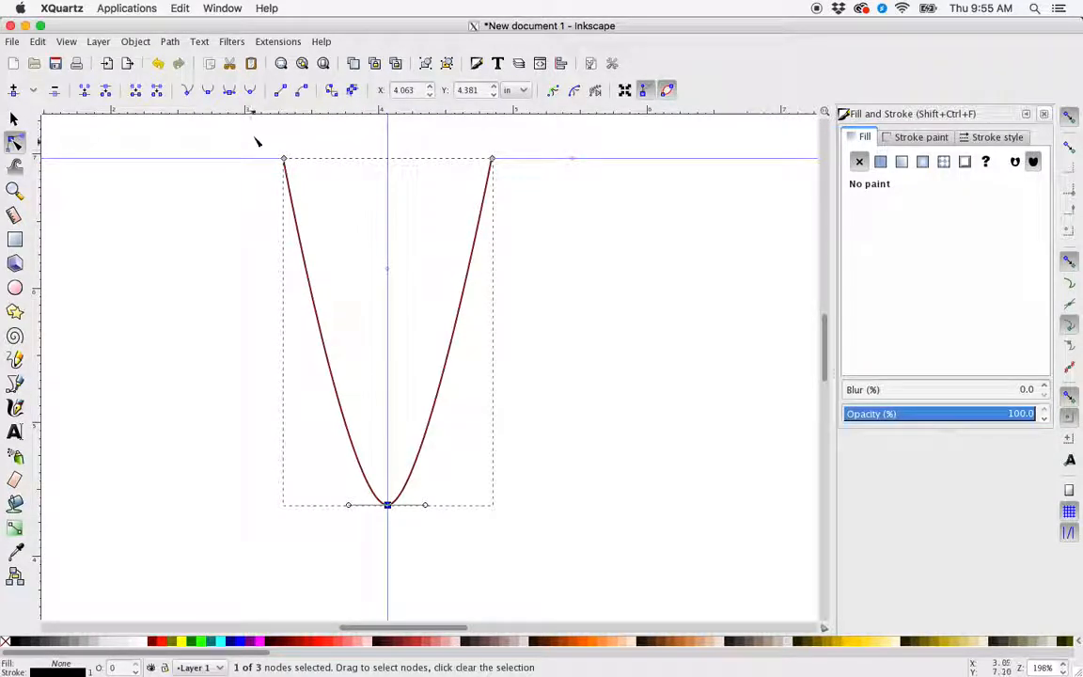
left_click(232, 94)
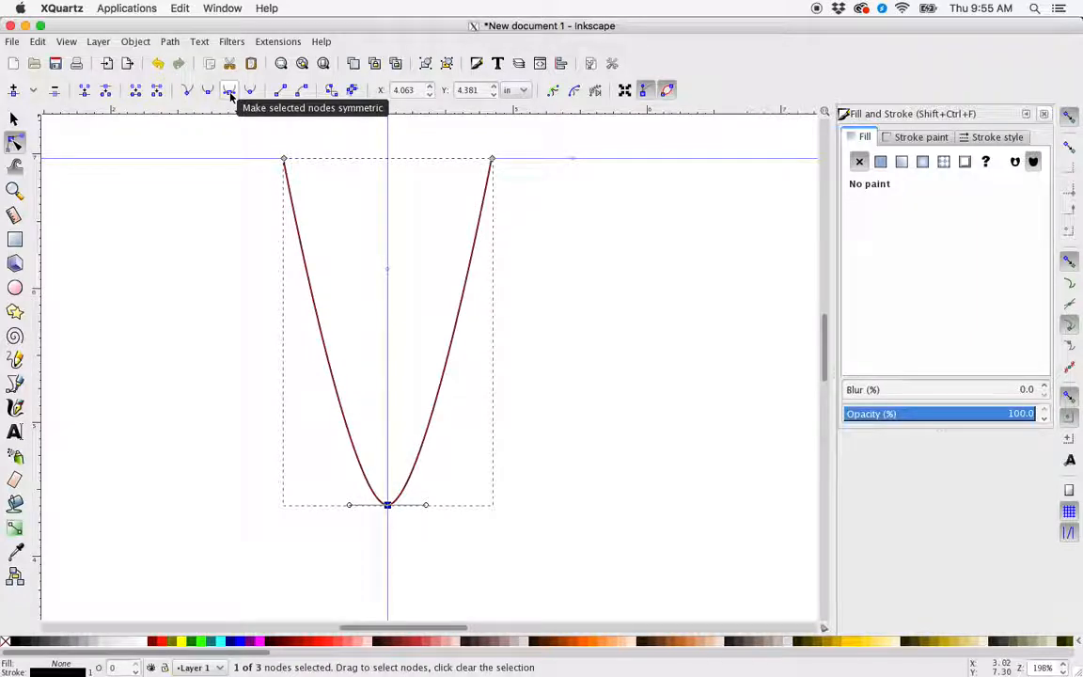
- Extend the path from the V's upper right end with a short segment along the horizontal guide and an inward-curving line dropping about 2.7 in
left_click(15, 384)
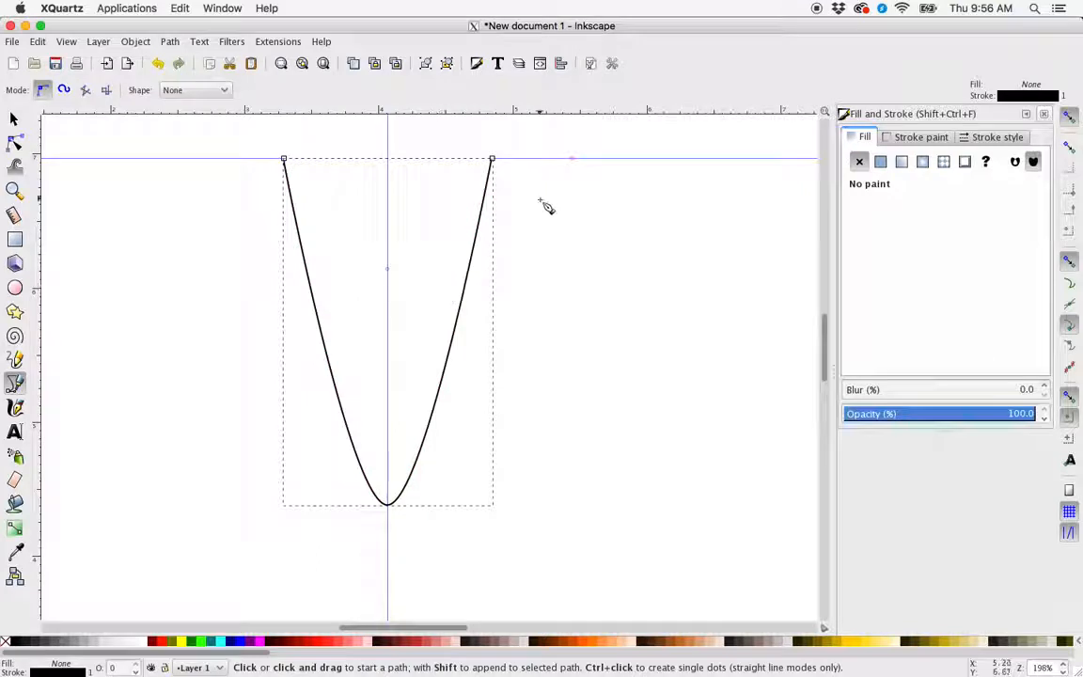
left_click(493, 159)
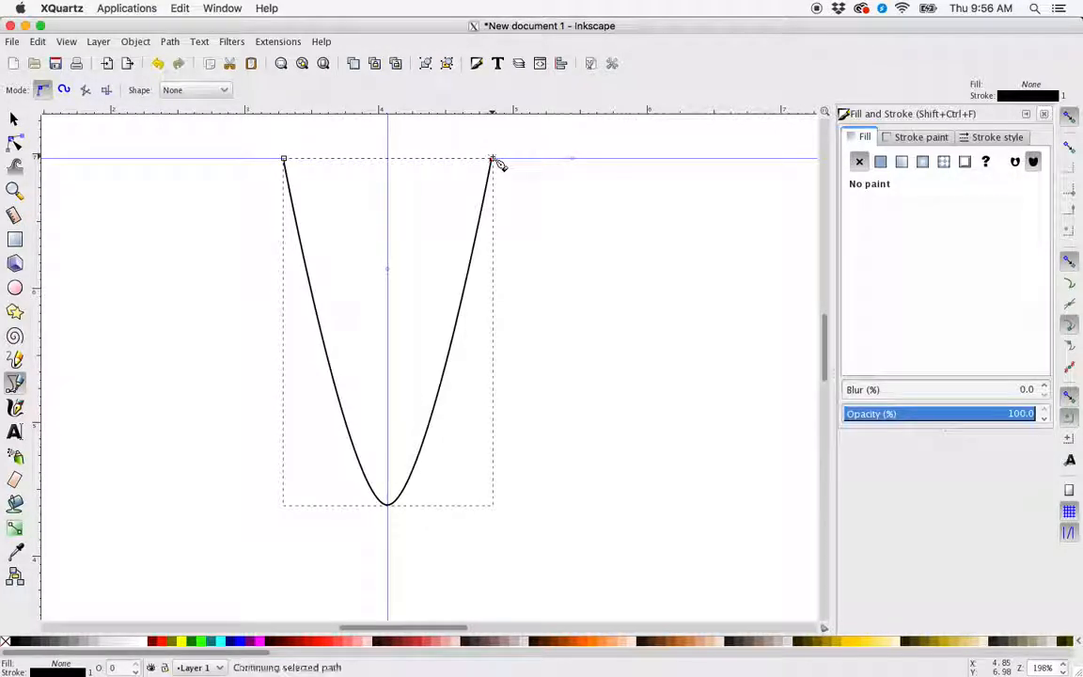
left_click(541, 159)
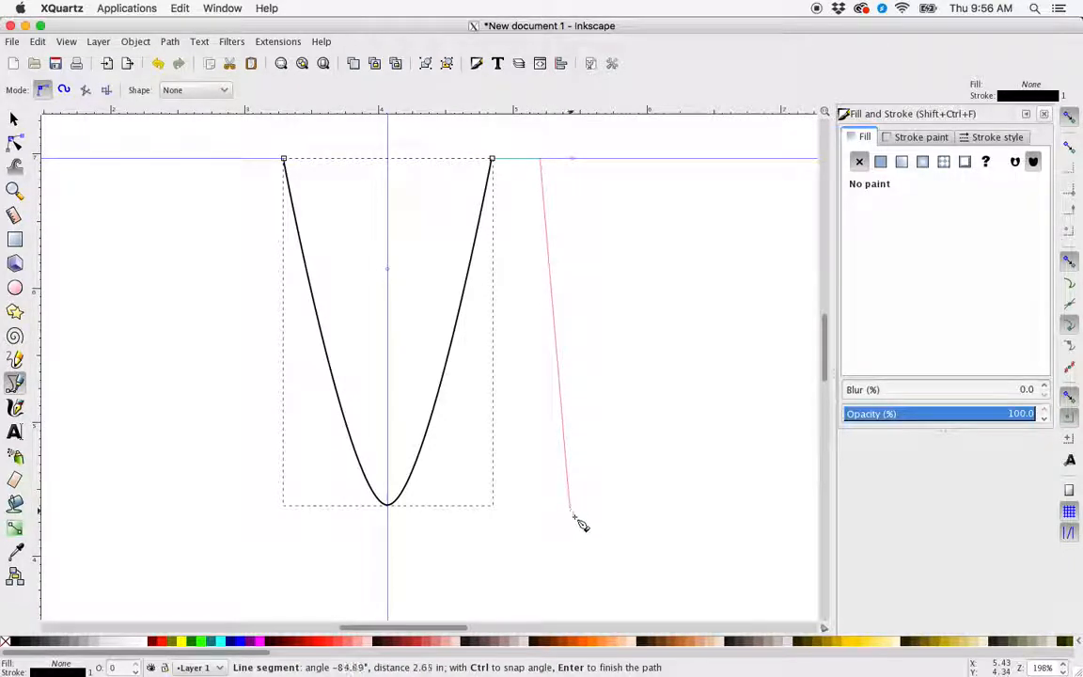
left_click_drag(575, 519, 620, 545)
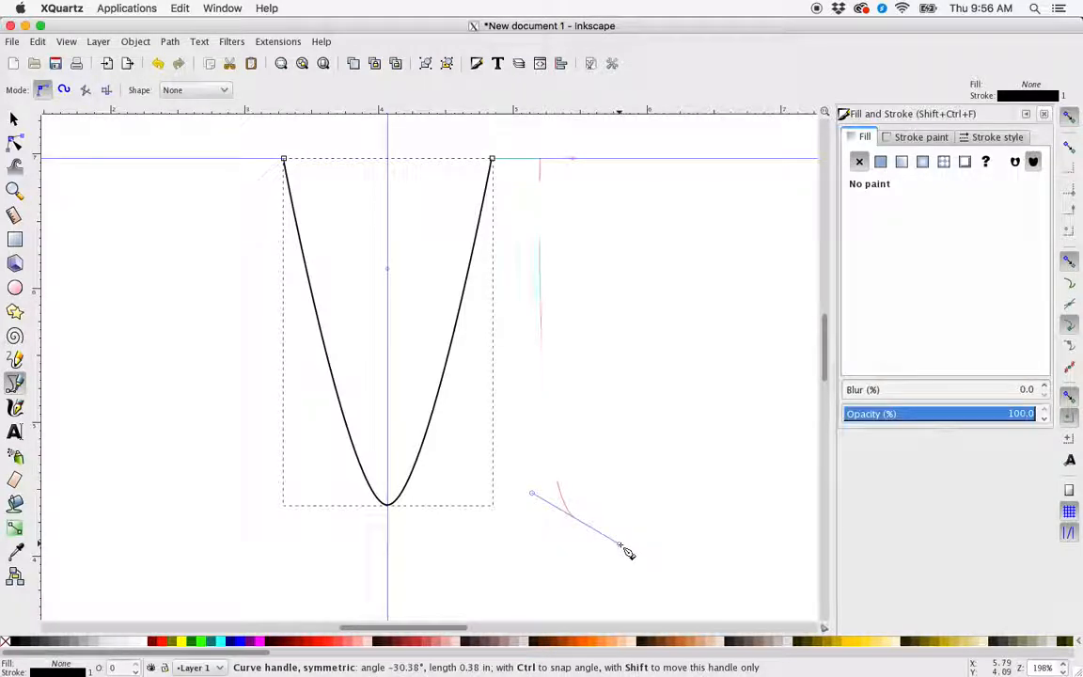
key("Return")
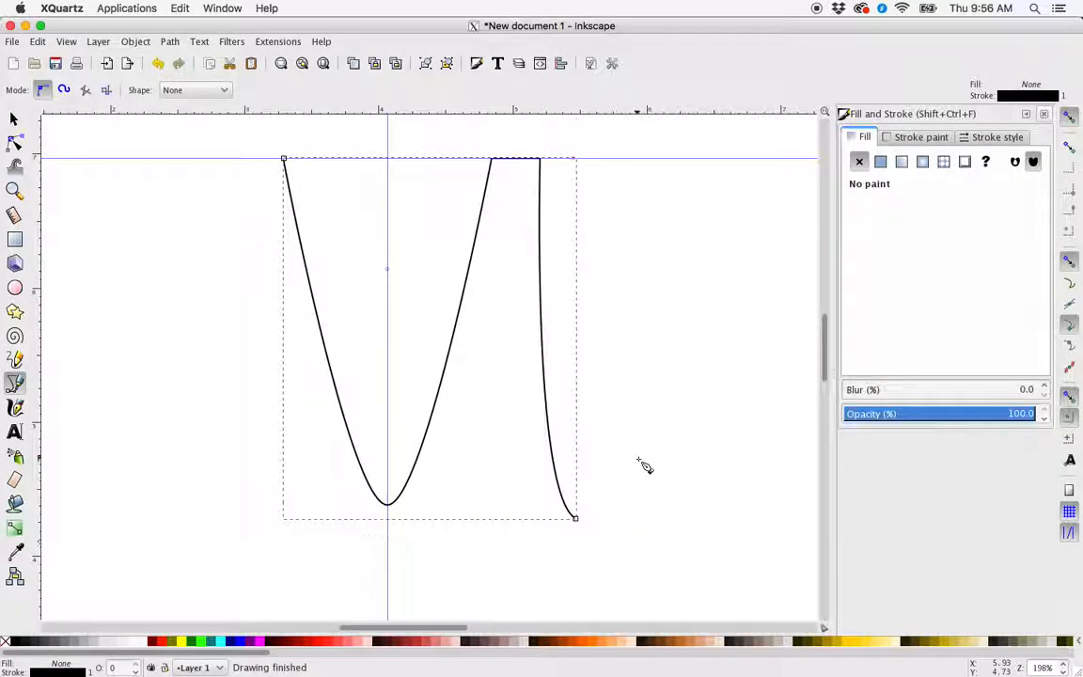
- Continue the path straight down from the curve's lower end to about 5.12 in overall height, then 1.40 in horizontally to the vertical guide
scroll(644, 466, "down", 4)
scroll(644, 465, "up", 2)
scroll(644, 466, "right", 2)
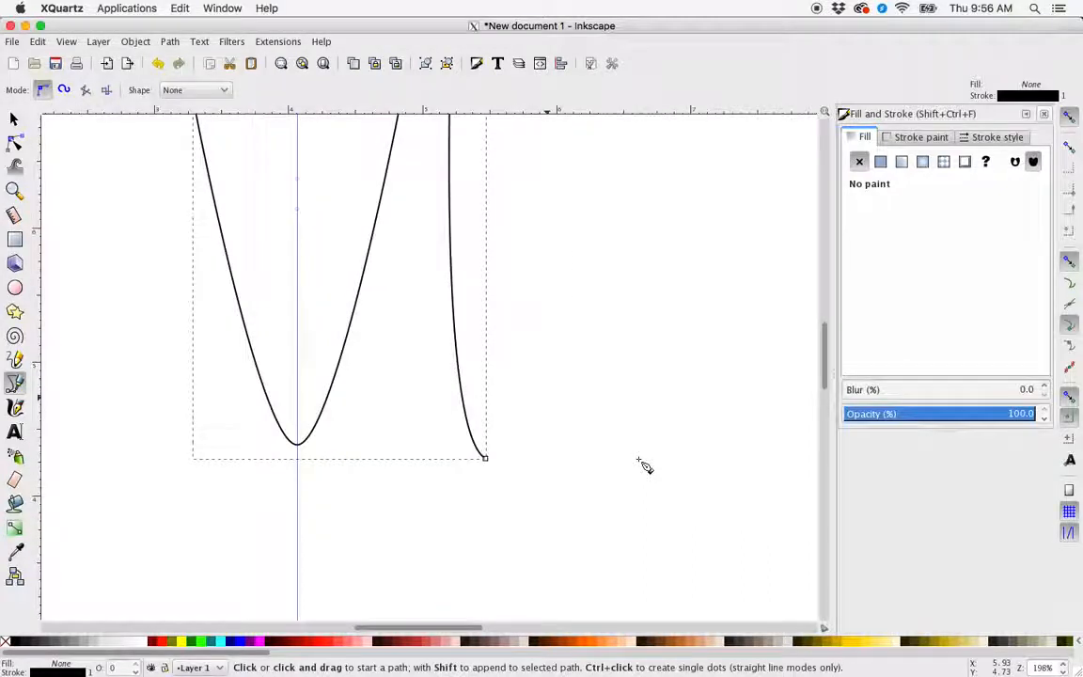
scroll(644, 465, "down", 2)
scroll(644, 465, "left", 2)
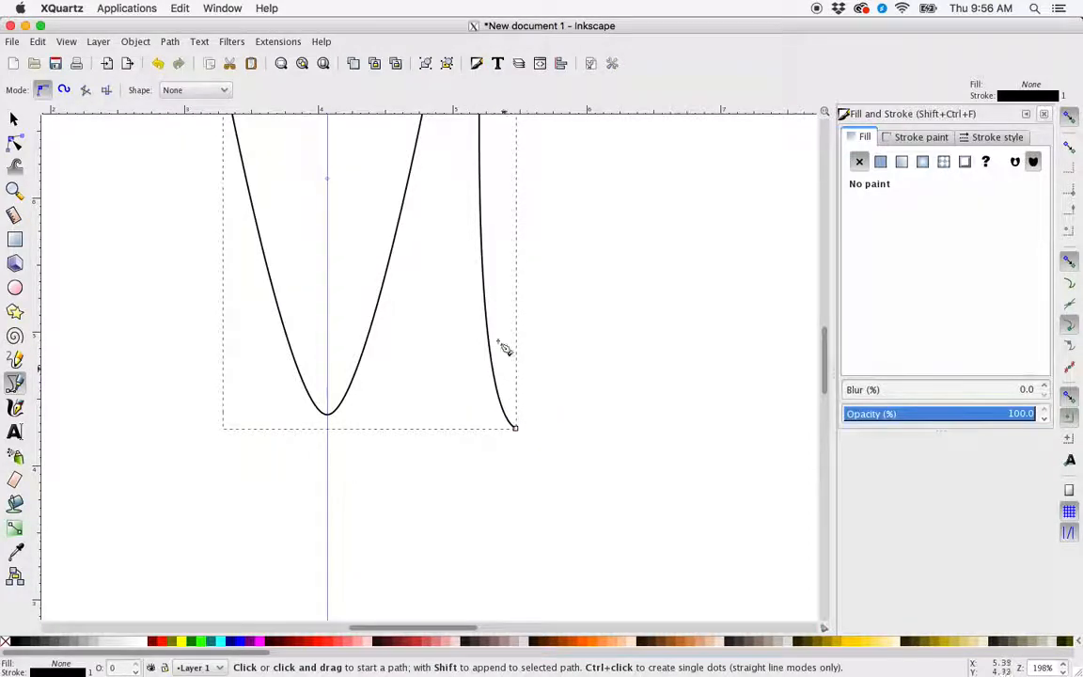
left_click(519, 434)
scroll(523, 509, "down", 5)
scroll(527, 512, "down", 5)
scroll(528, 512, "up", 5)
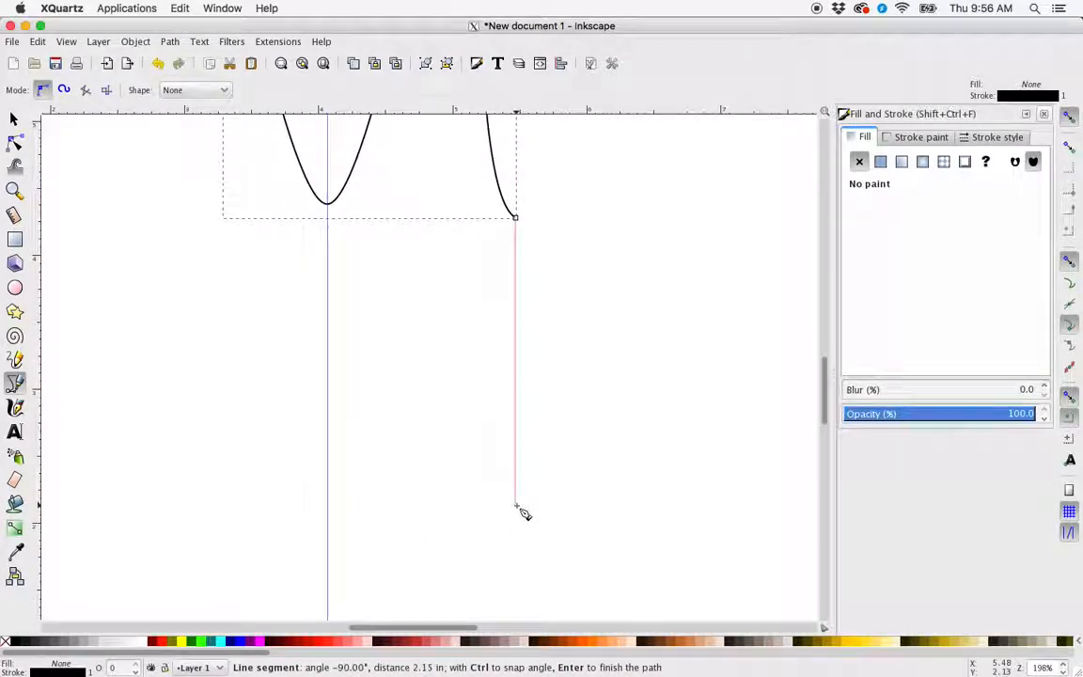
left_click(517, 542)
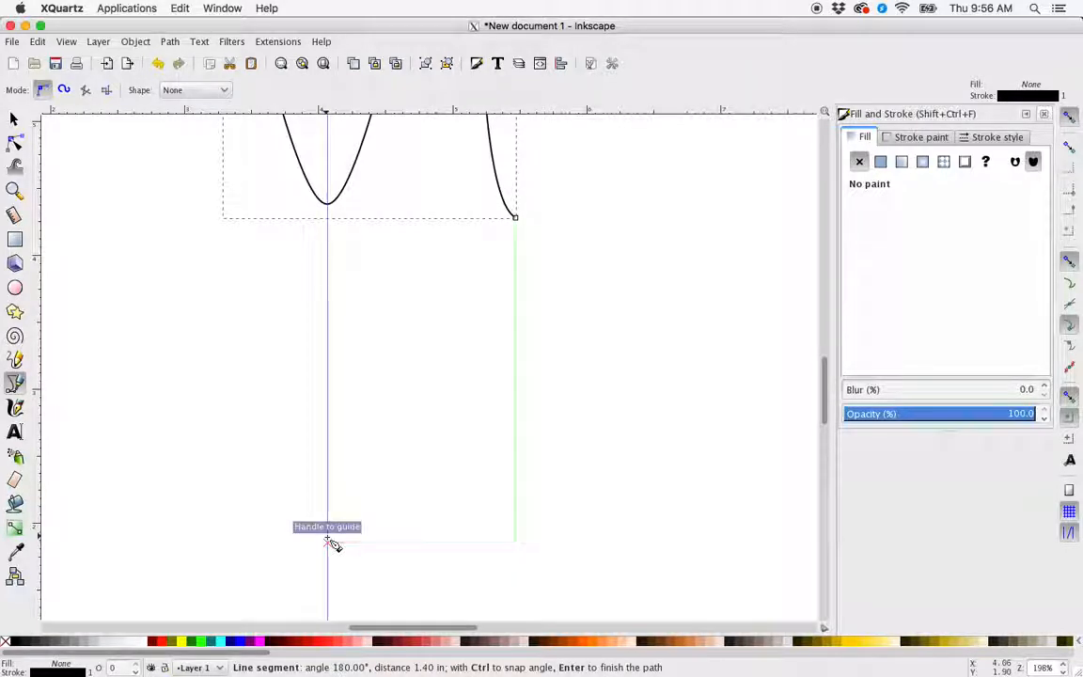
double_click(328, 543)
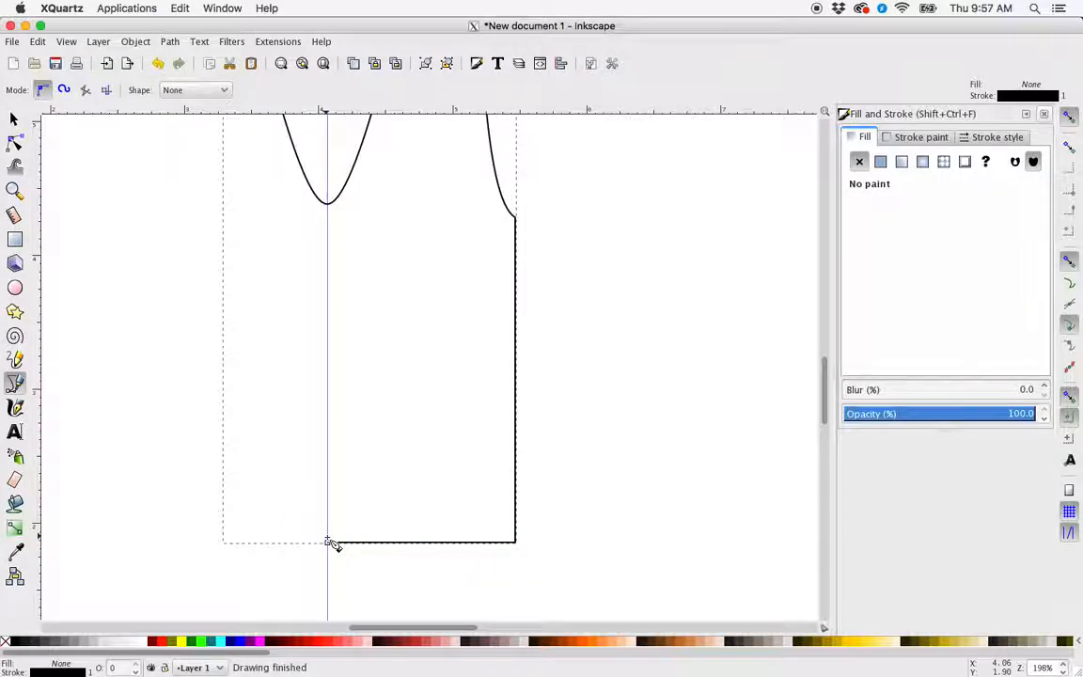
- Flip a duplicate of the half outline horizontally and move it about 2.5 in to the left, clear of the original
key("minus")
key("minus")
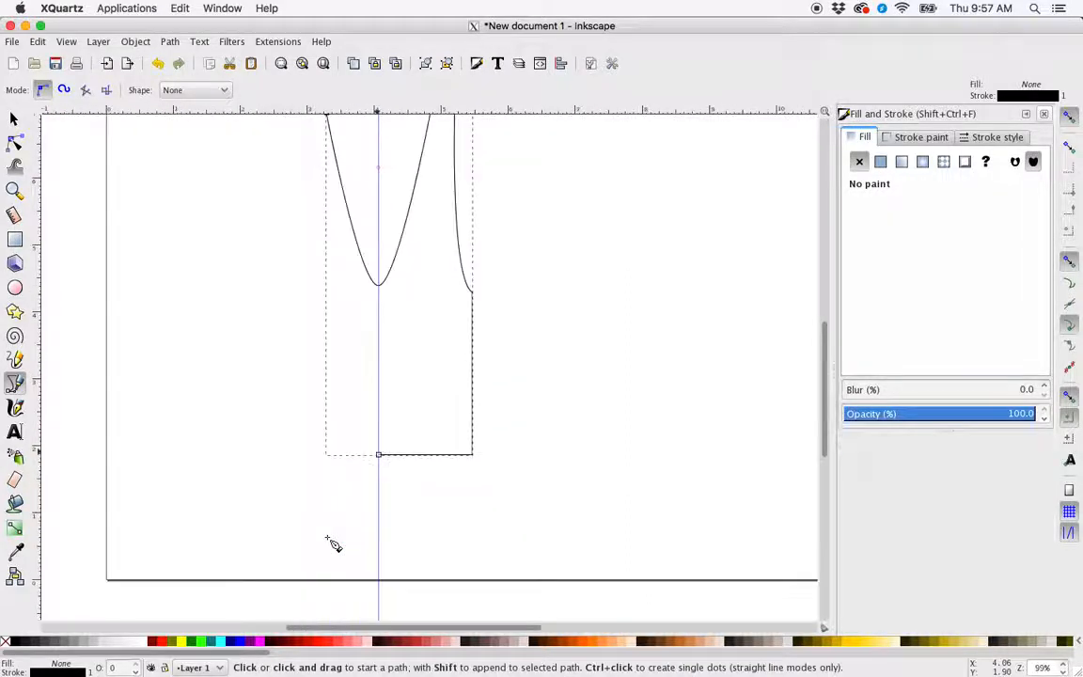
scroll(559, 439, "up", 4)
scroll(560, 439, "left", 3)
scroll(559, 439, "down", 2)
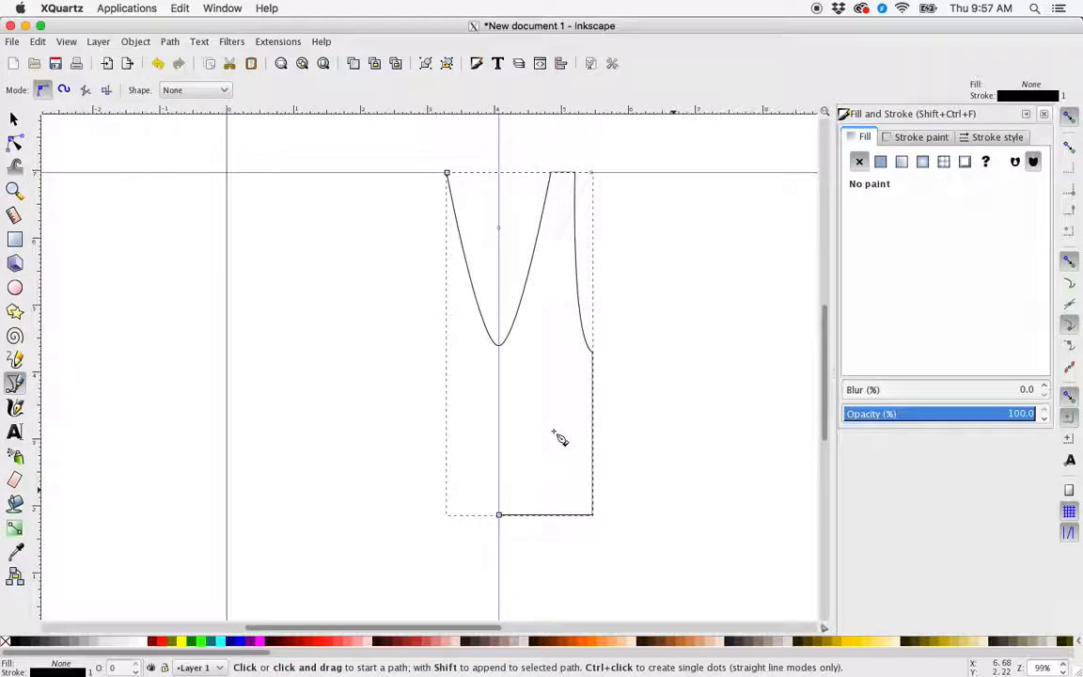
scroll(559, 439, "right", 2)
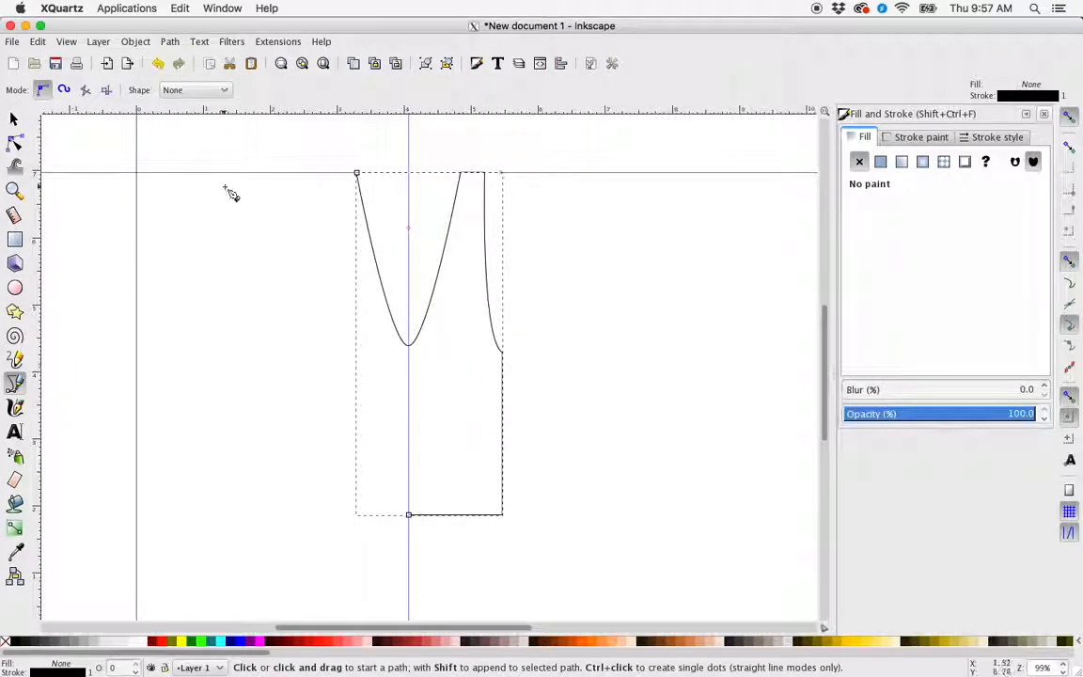
left_click(14, 119)
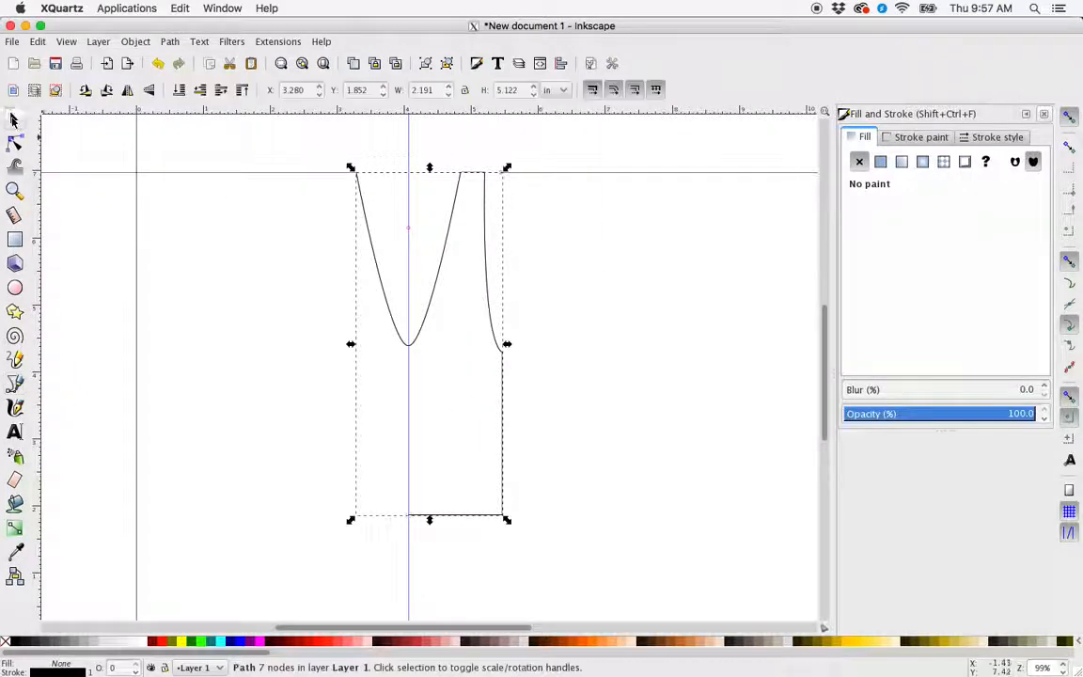
left_click(489, 299)
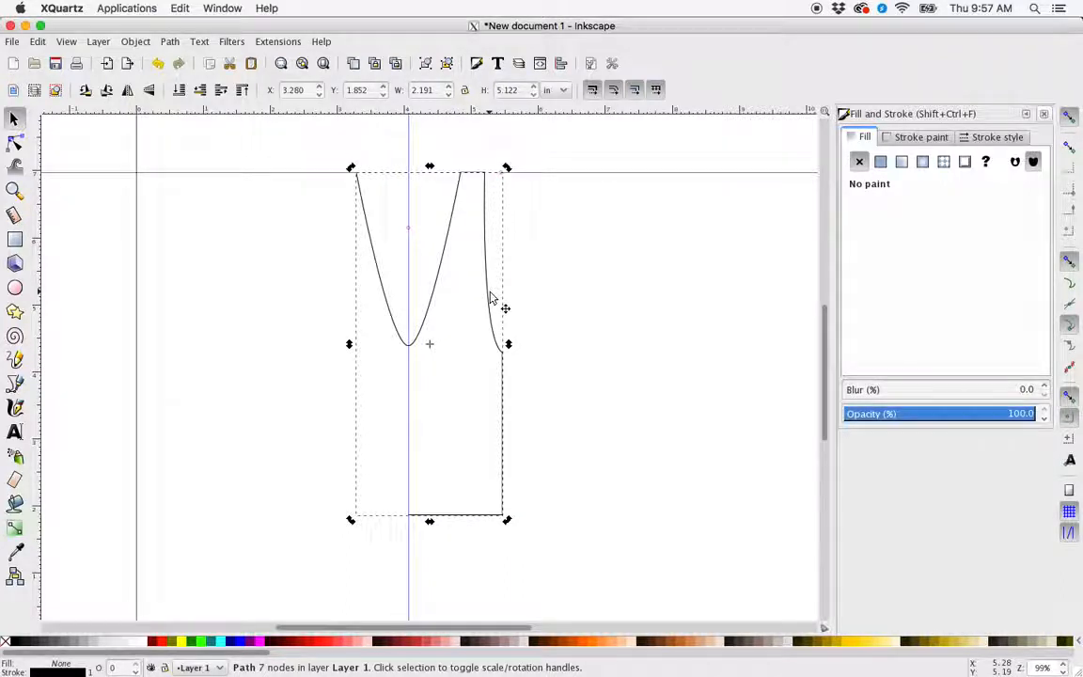
left_click(137, 43)
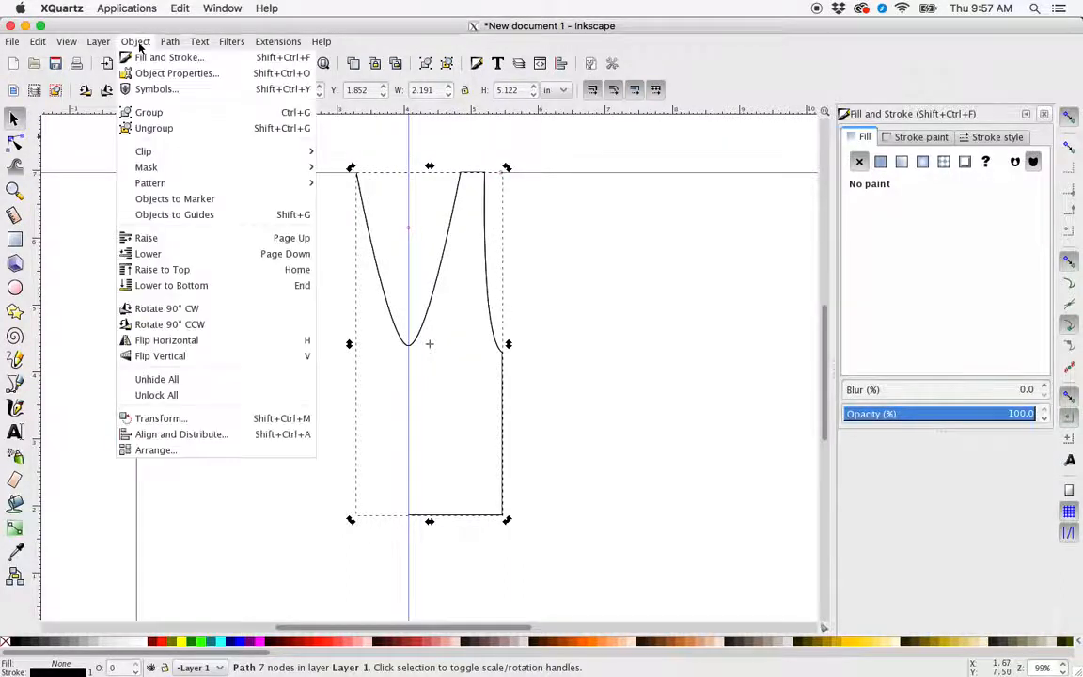
left_click(172, 342)
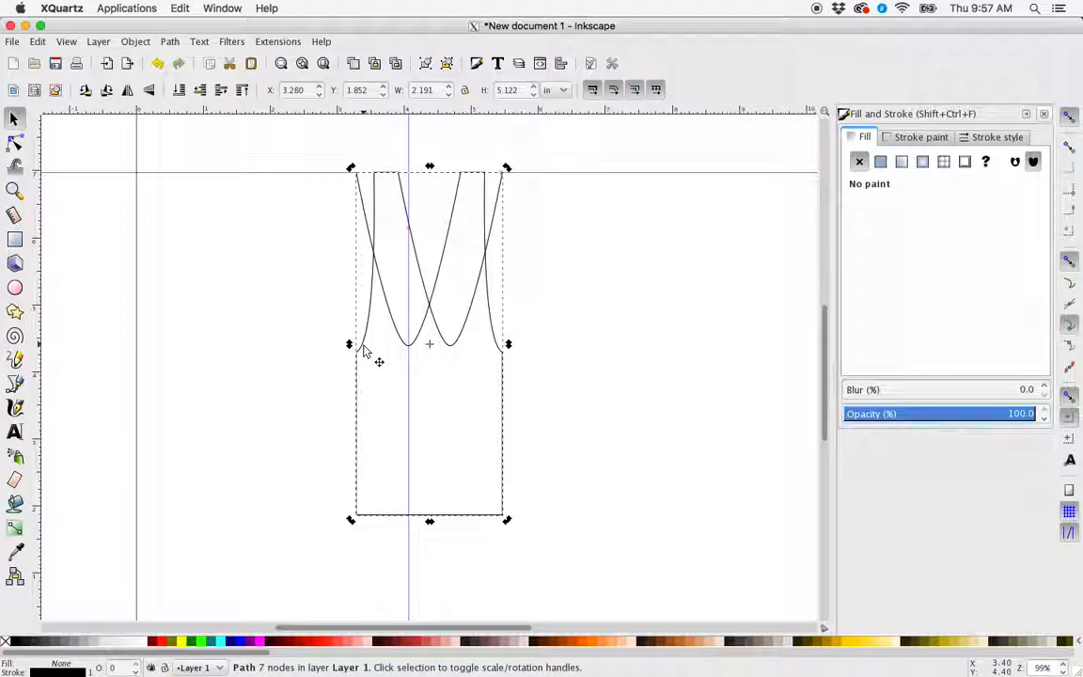
left_click_drag(367, 346, 192, 356)
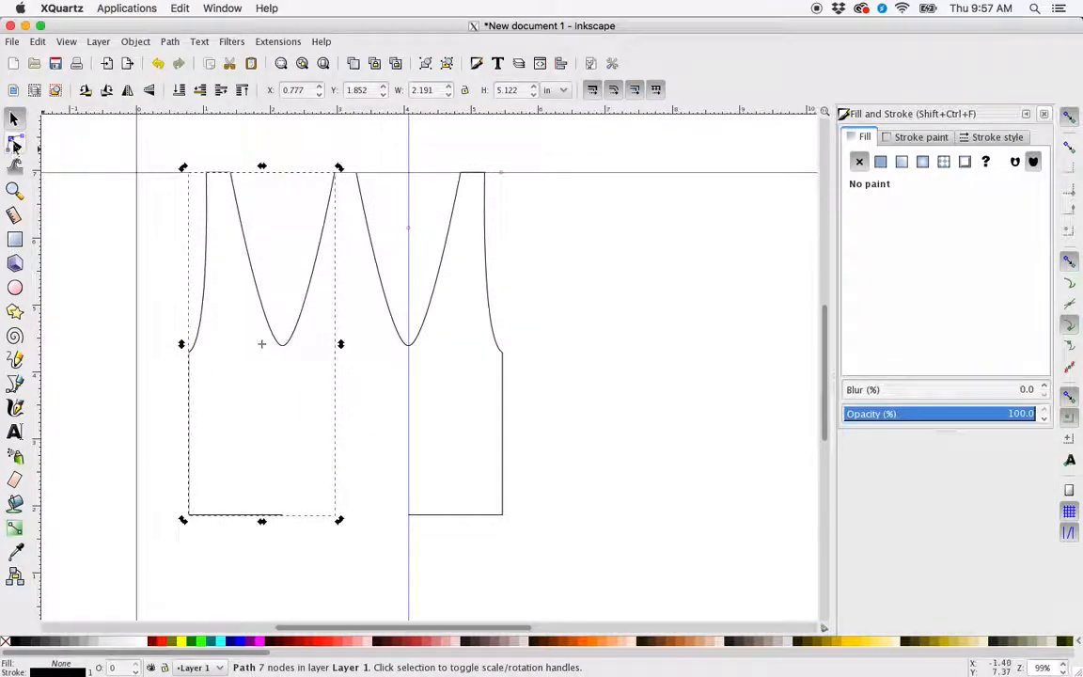
- Delete the flipped copy's V bottom and upper right end nodes, and snap the trimmed copy against the original at the vertical guide
left_click(15, 142)
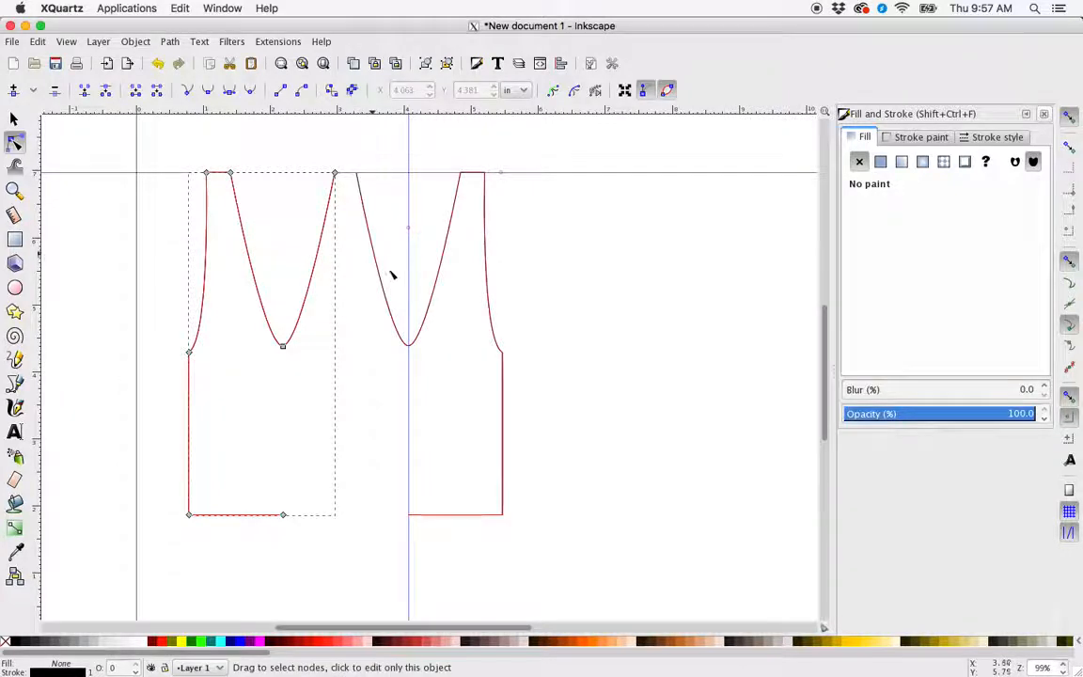
left_click(335, 176)
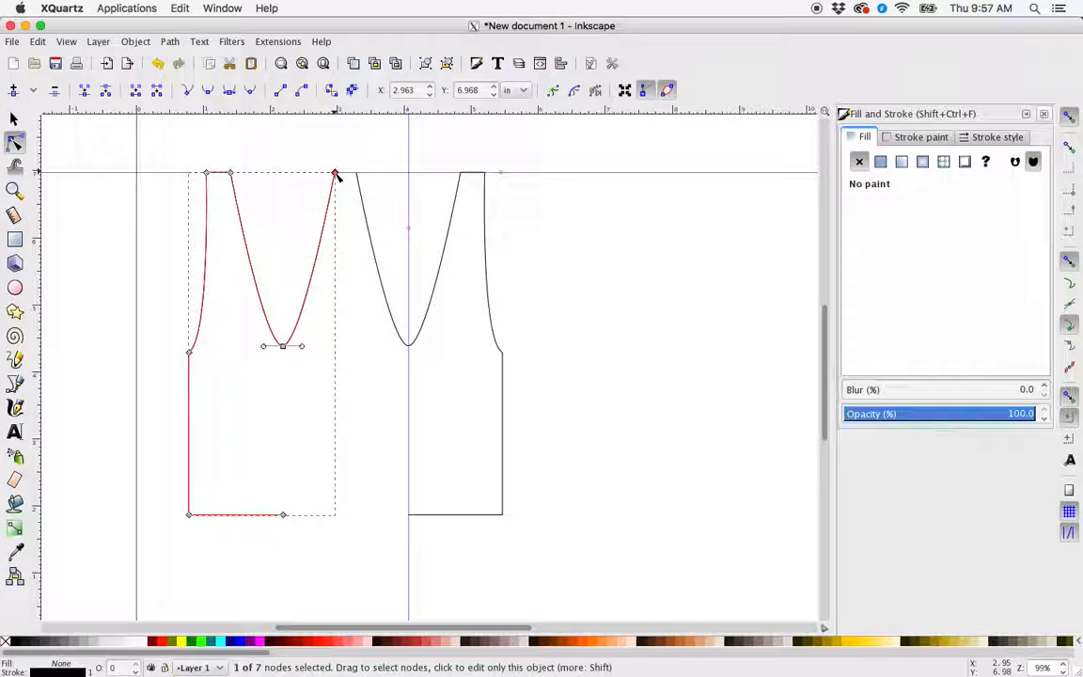
left_click(283, 347, "shift")
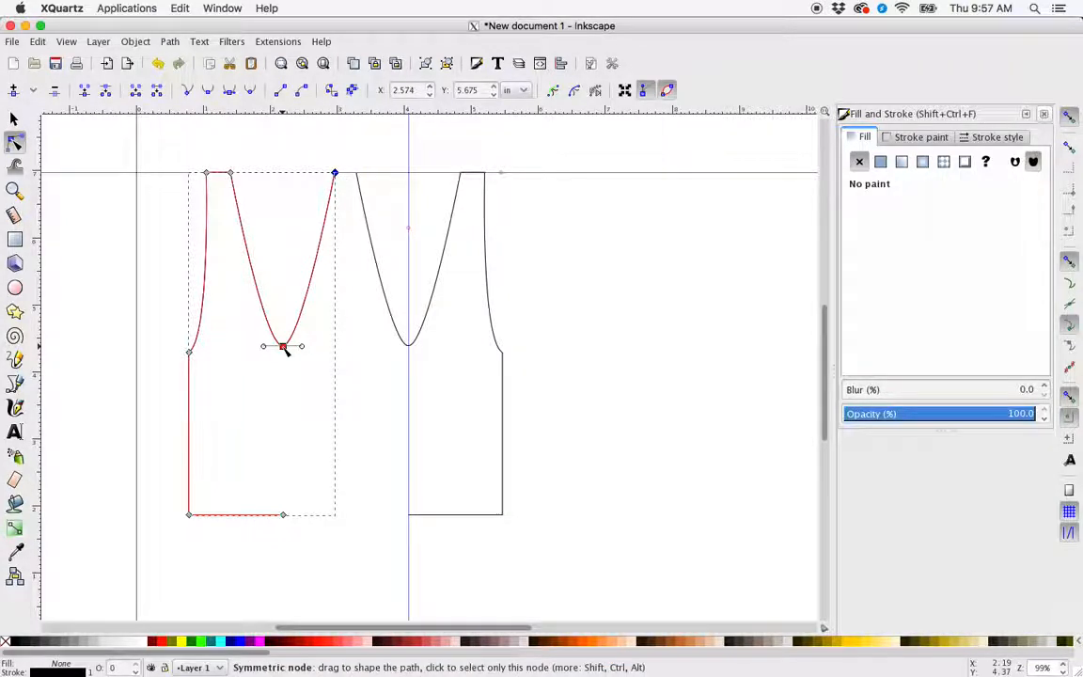
key("Delete")
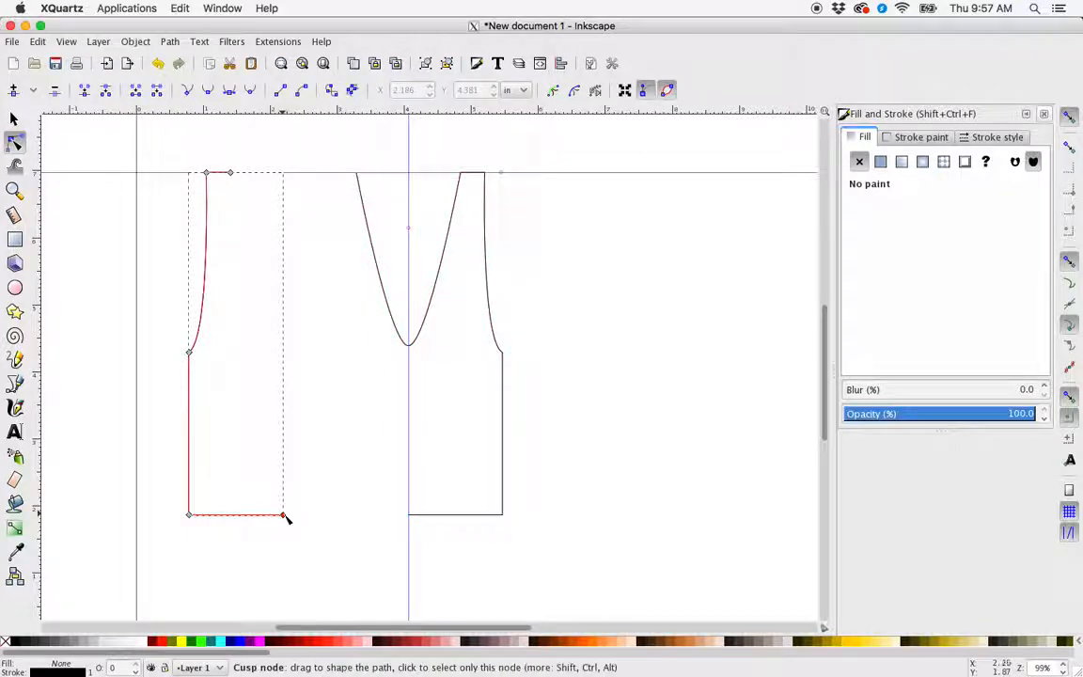
left_click(14, 117)
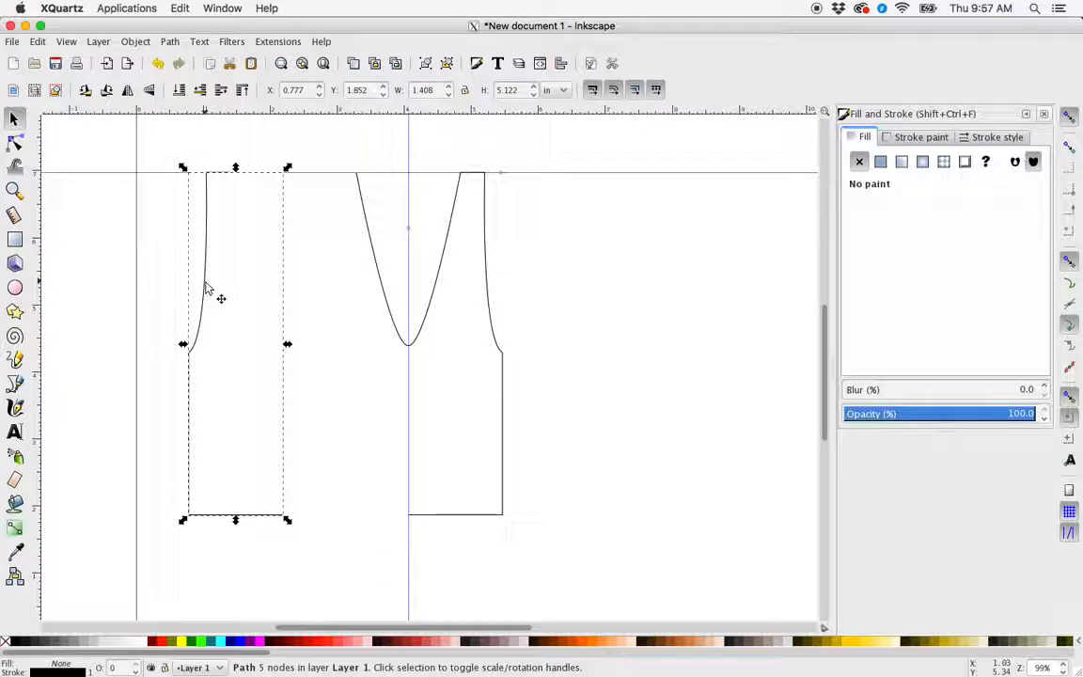
left_click_drag(209, 289, 334, 295)
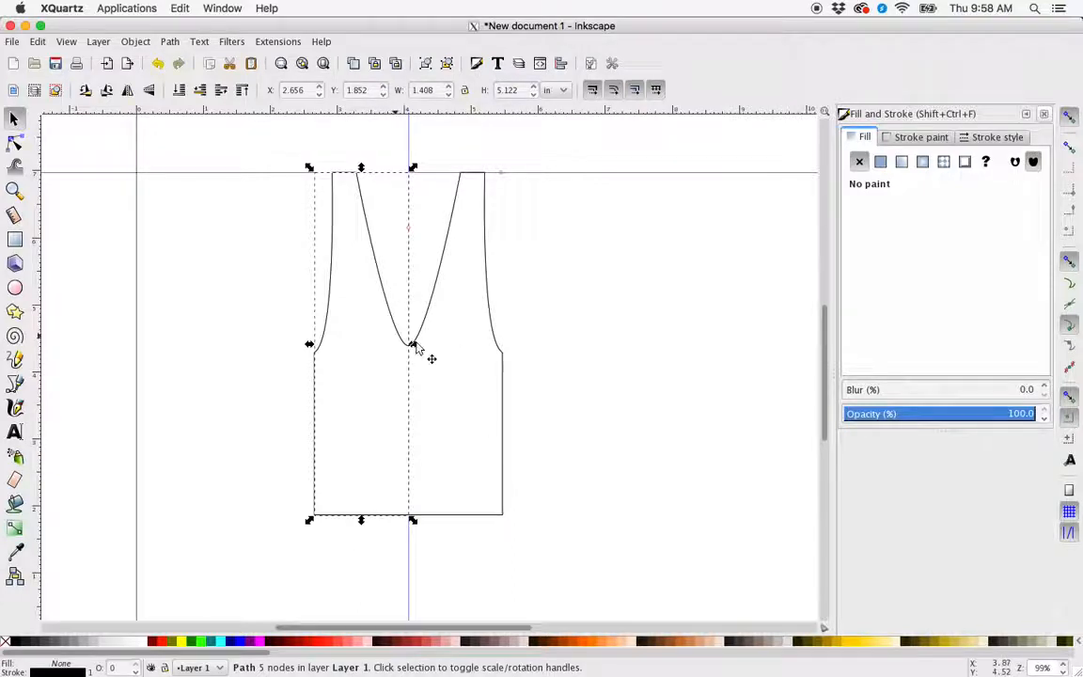
- Join the two halves' overlapping end nodes at the left strap's inner top corner, and undo a trial move of the joined node
left_click(499, 352, "shift")
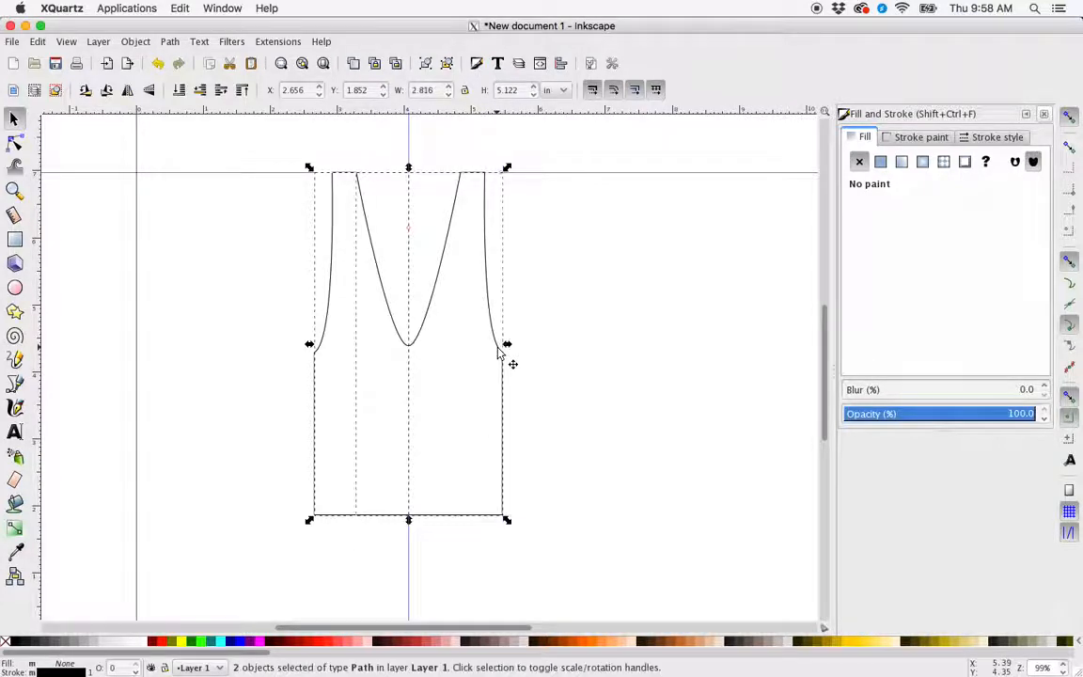
scroll(500, 352, "up", 3)
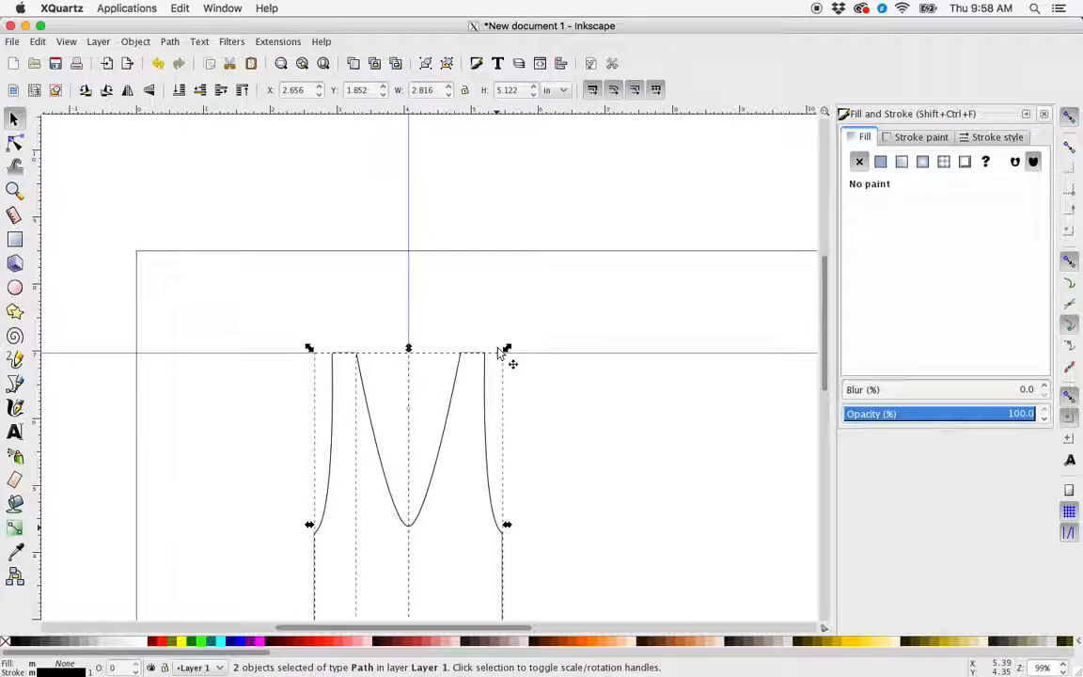
scroll(499, 351, "down", 1)
key("plus")
key("plus")
key("plus")
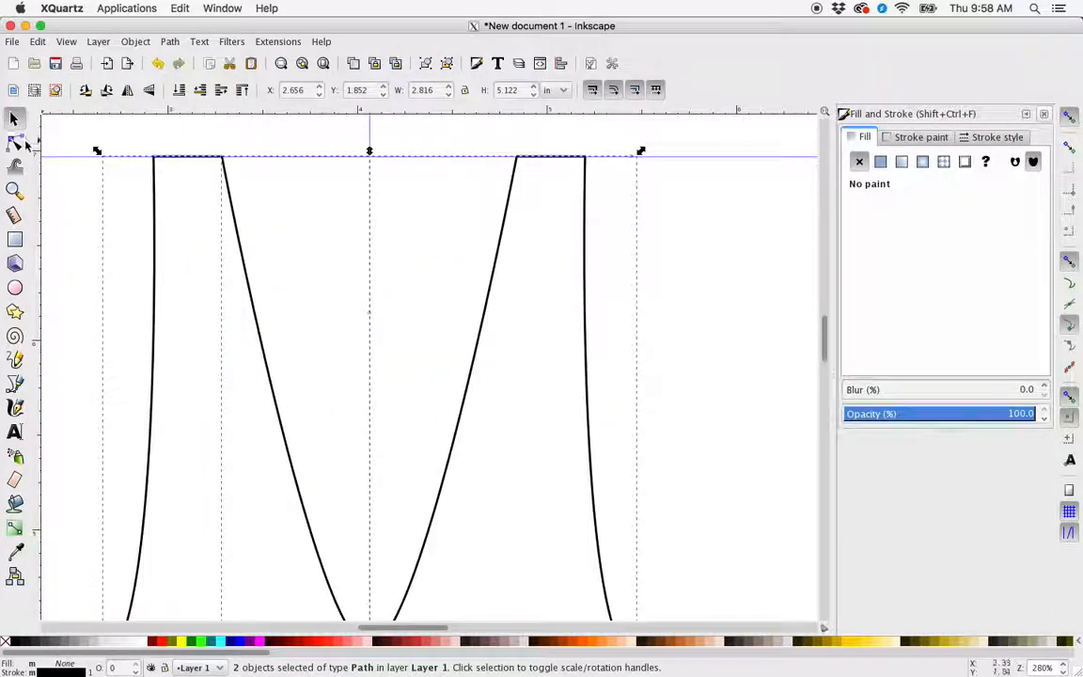
left_click(15, 141)
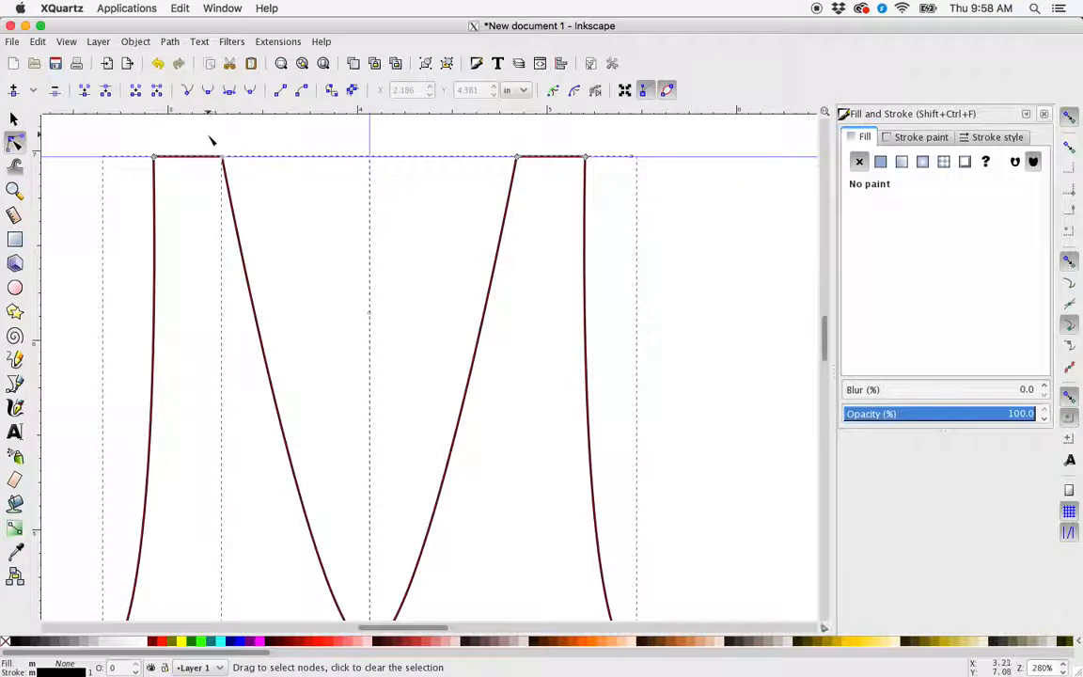
left_click_drag(211, 139, 242, 180)
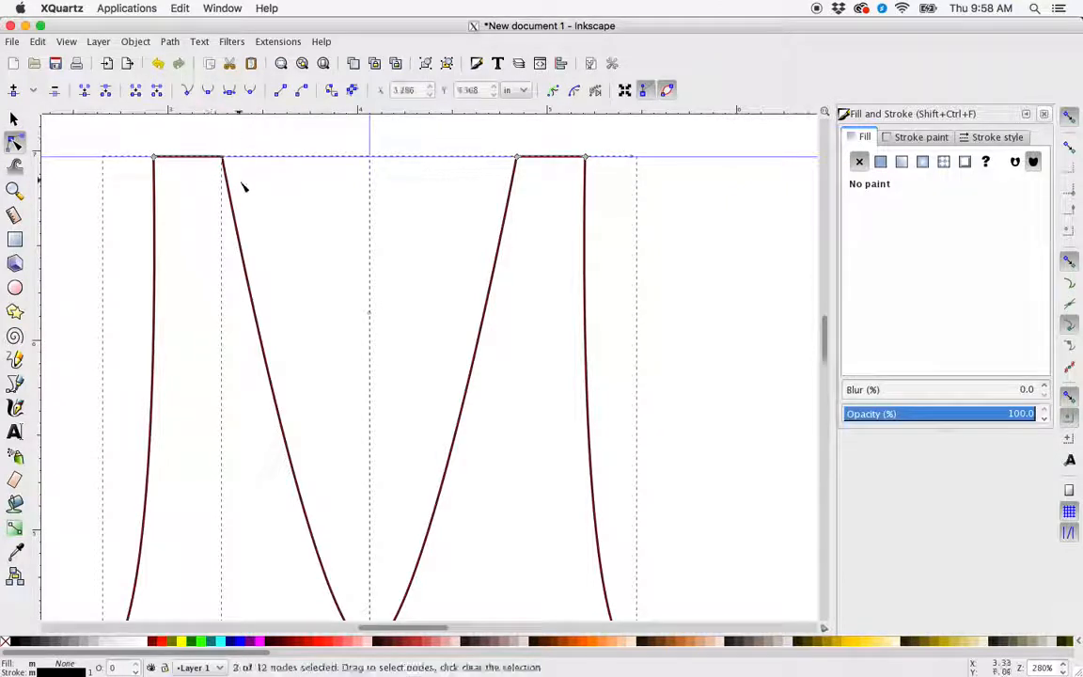
left_click(86, 93)
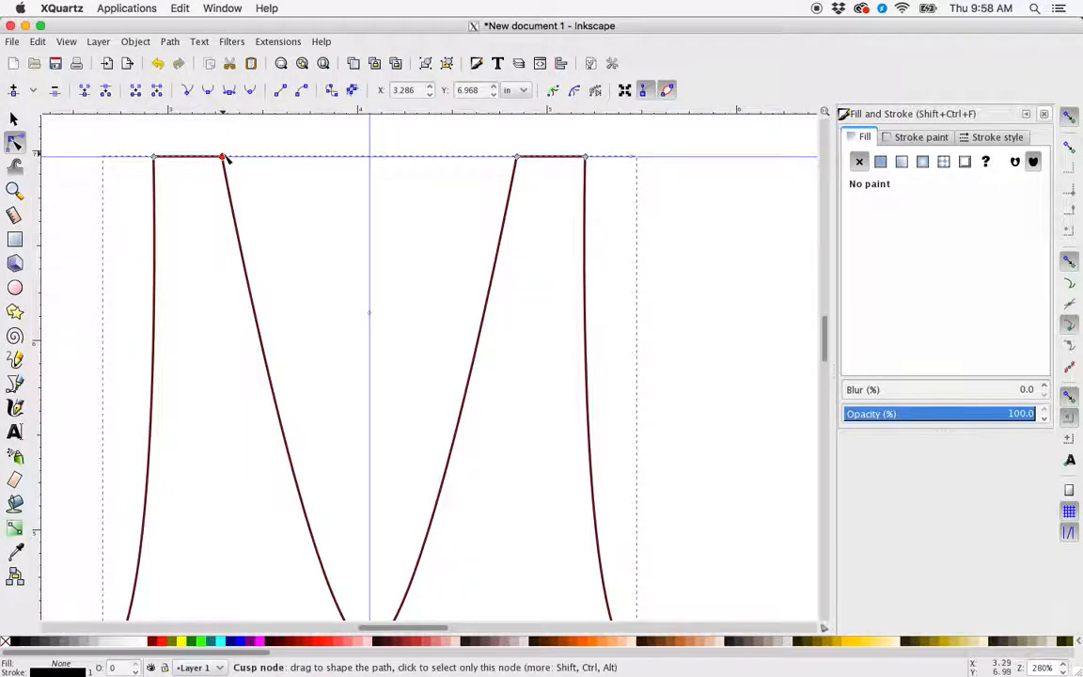
mouse_move(223, 157)
left_mouse_down()
mouse_move(278, 145)
mouse_move(240, 154)
mouse_move(223, 234)
mouse_move(250, 146)
mouse_move(268, 147)
mouse_move(230, 176)
left_mouse_up()
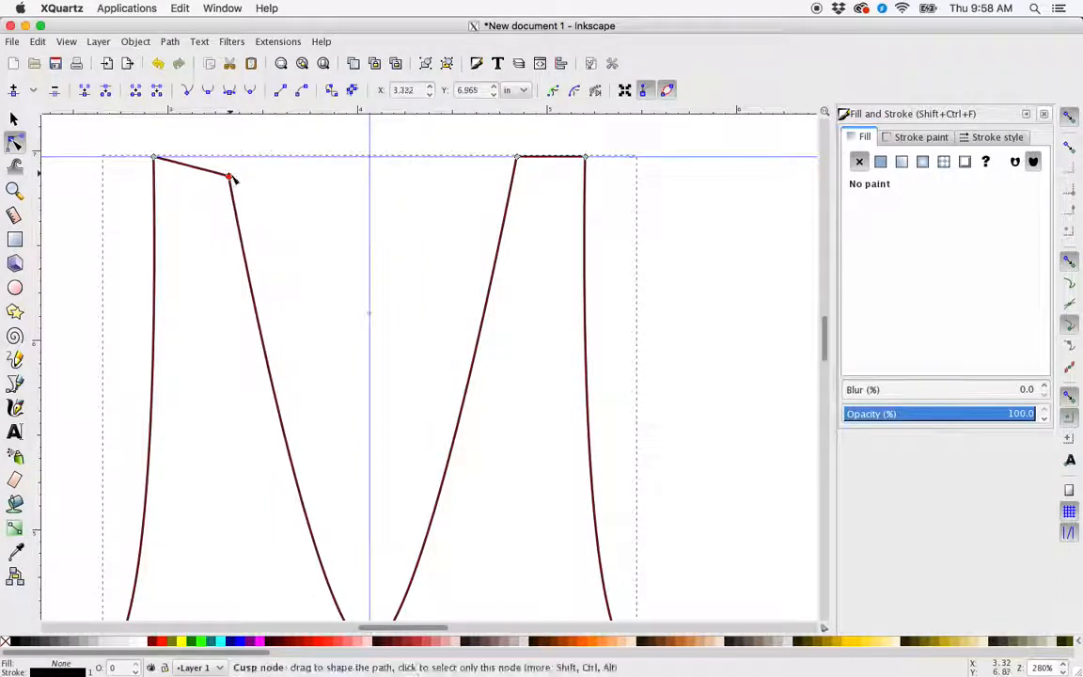
key("ctrl+z")
- Join the two overlapping end nodes of the bottom edge at the vertical guide, and undo a trial move of the joined node
scroll(401, 403, "down", 10)
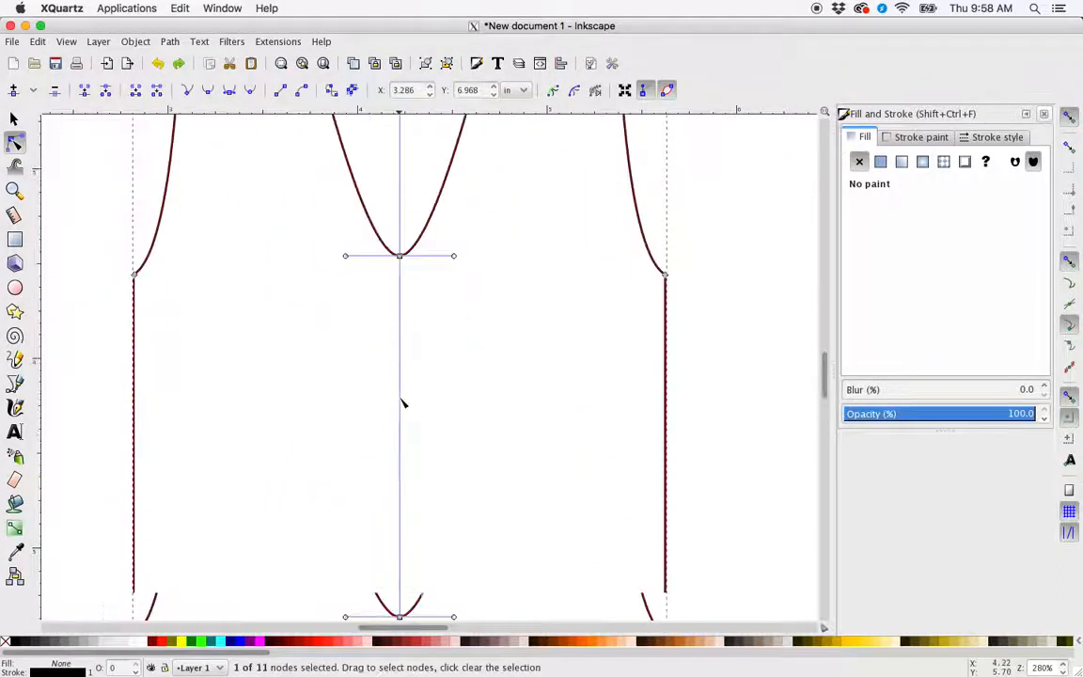
left_click_drag(420, 459, 378, 406)
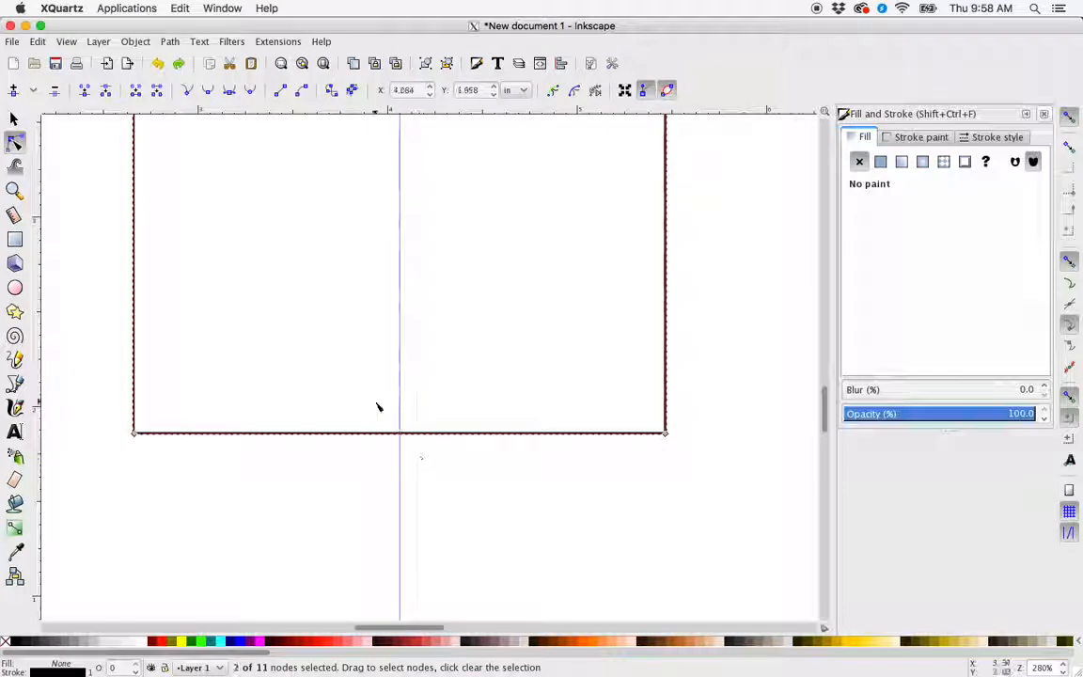
left_click(84, 91)
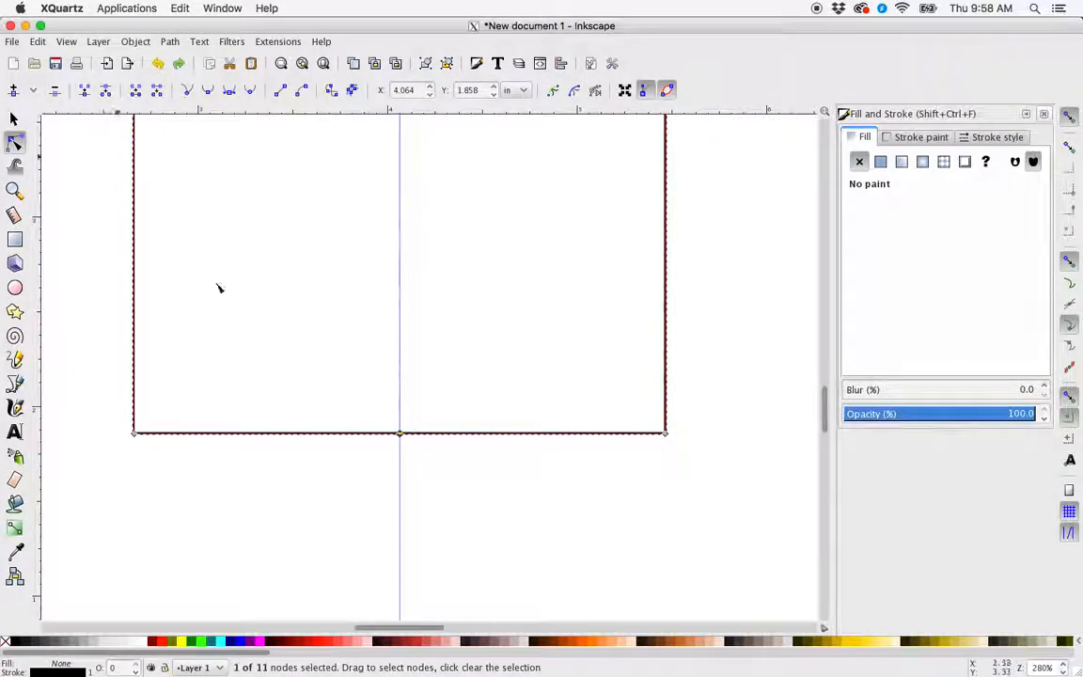
mouse_move(404, 437)
left_mouse_down()
mouse_move(408, 488)
mouse_move(356, 517)
mouse_move(404, 381)
mouse_move(417, 455)
left_mouse_up()
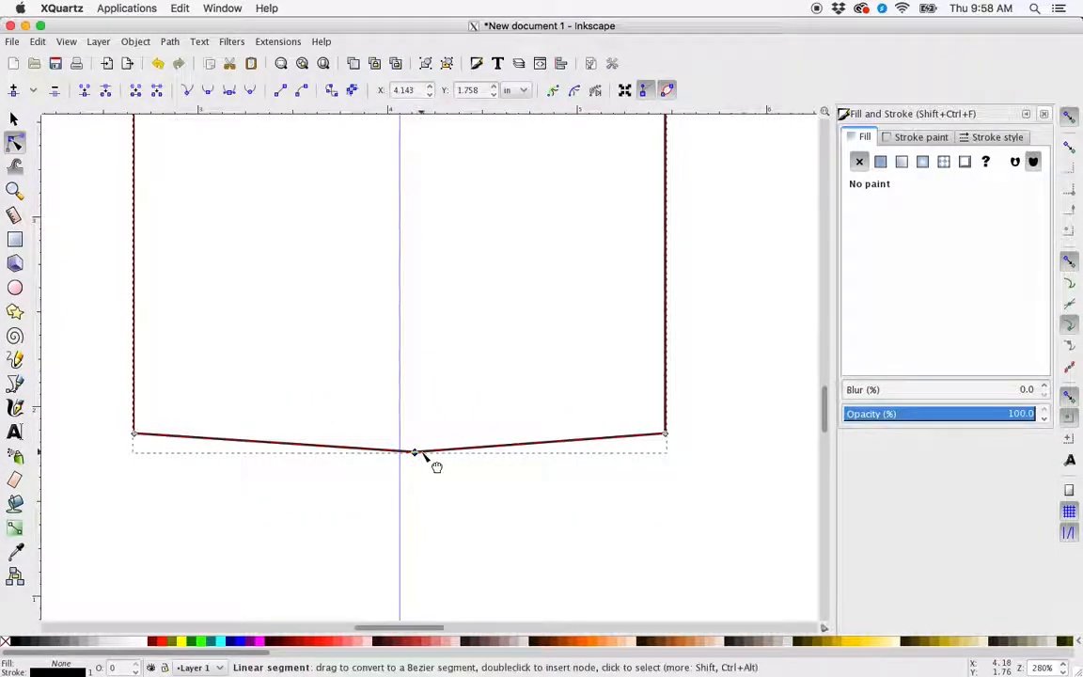
scroll(434, 464, "down", 3)
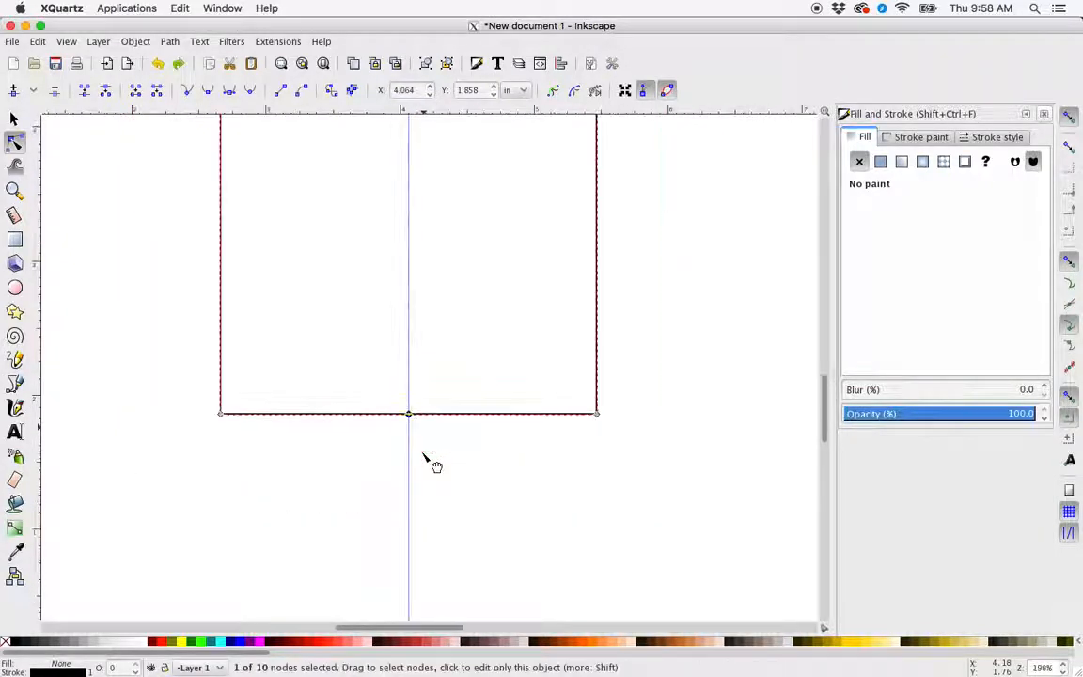
- Delete the horizontal guide along the strap tops, clear the selection and try to delete the vertical guide
scroll(424, 458, "up", 5)
scroll(424, 458, "down", 2)
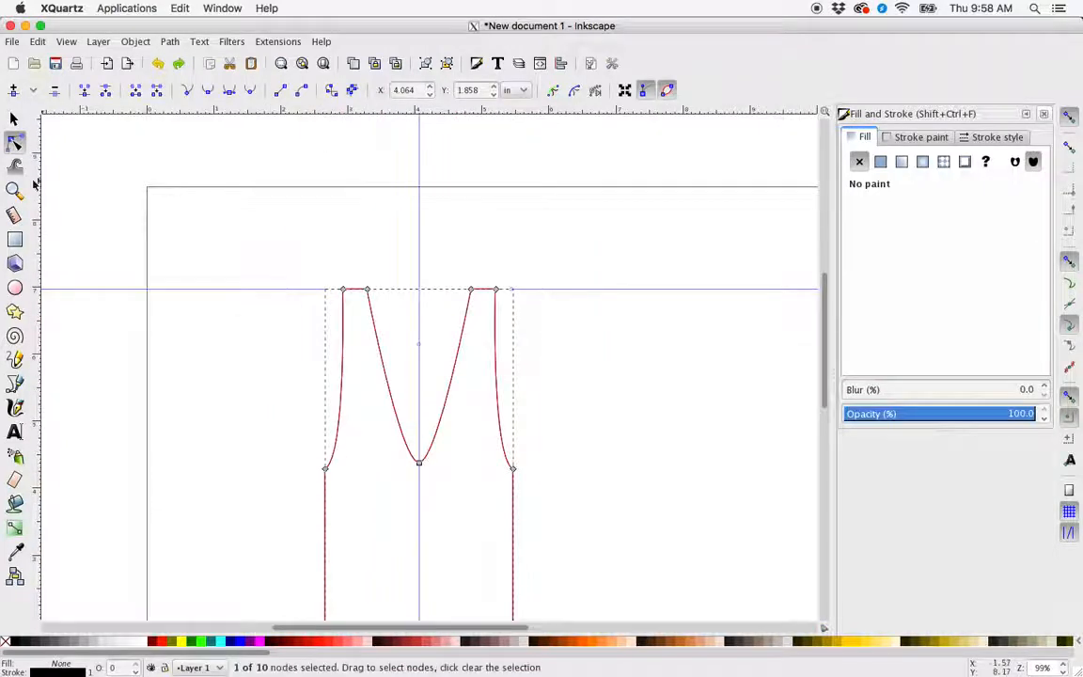
left_click(14, 119)
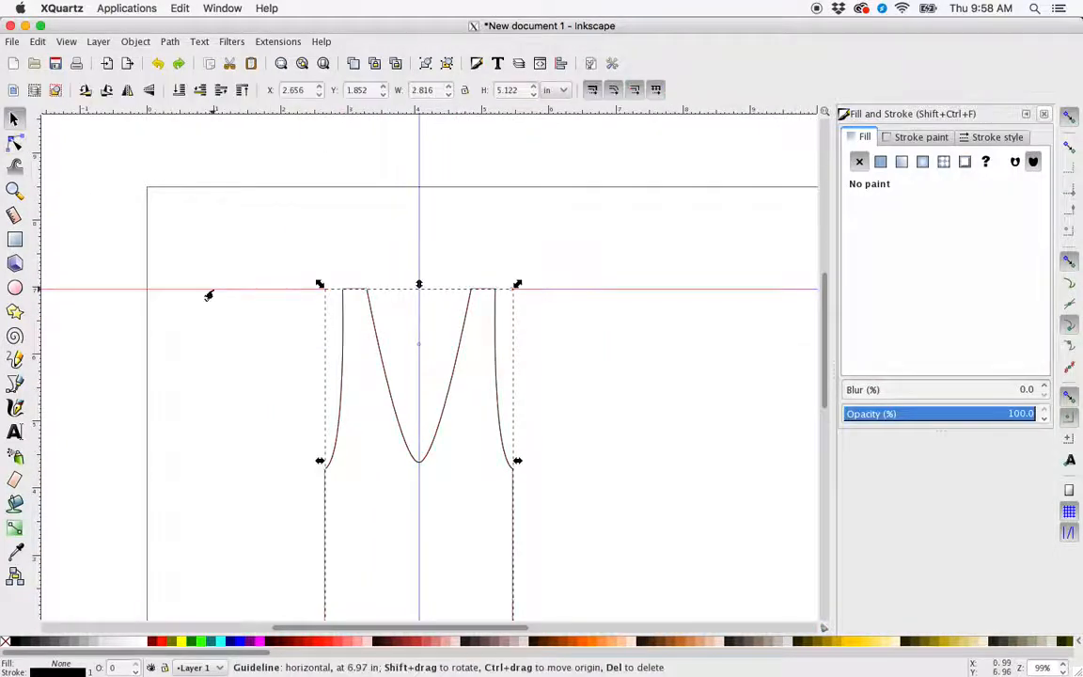
key("Delete")
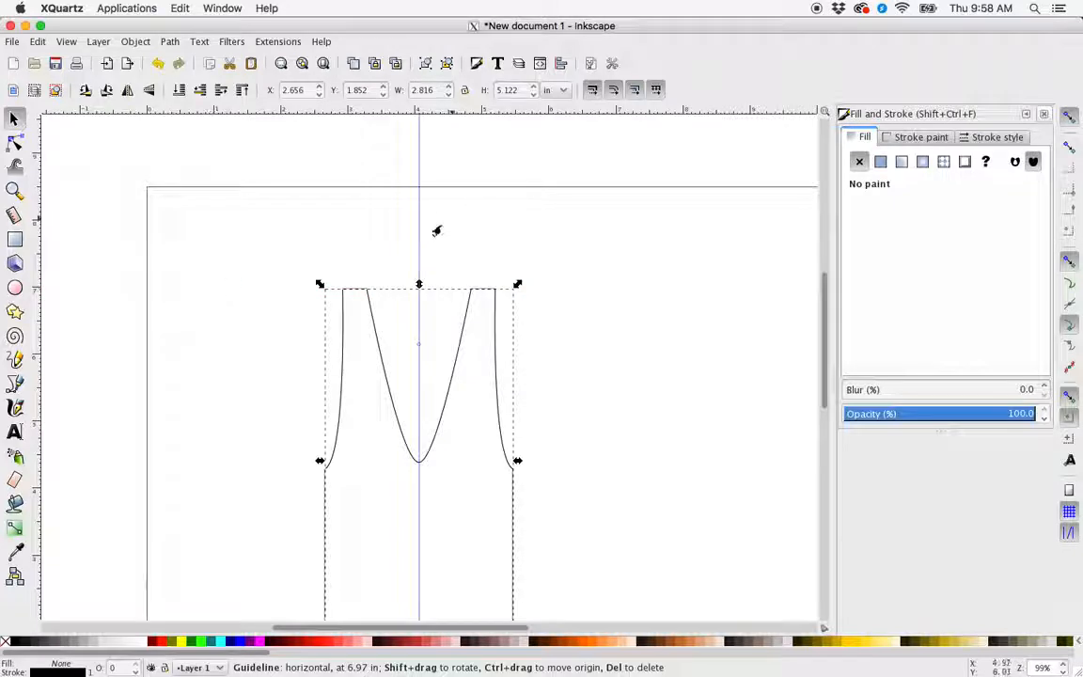
key("Escape")
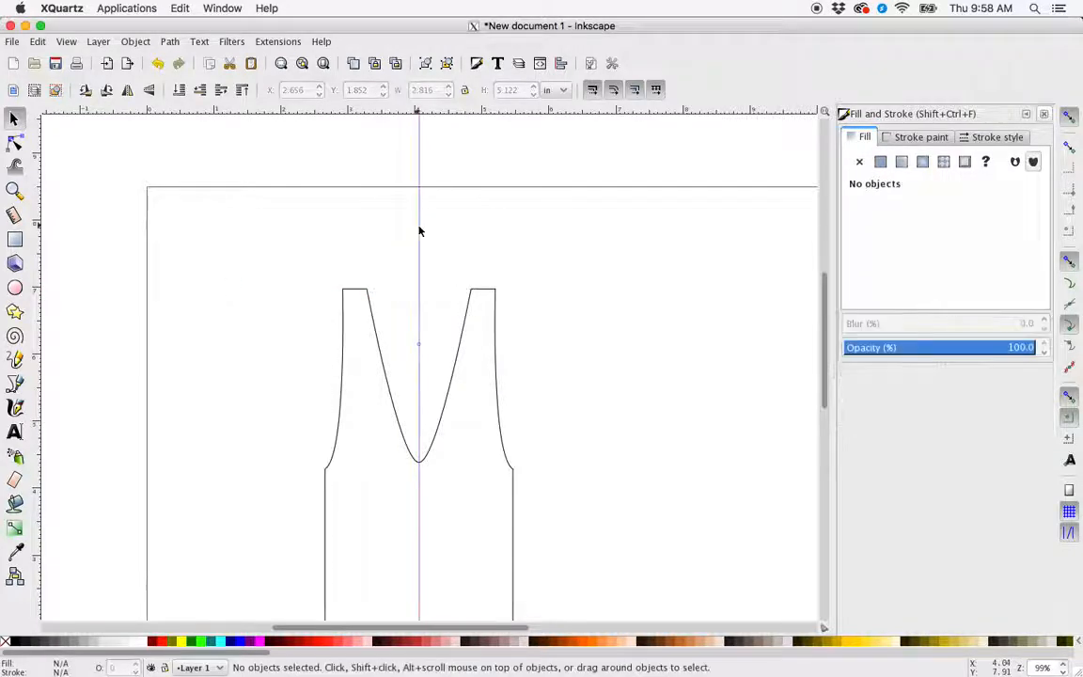
key("Delete")
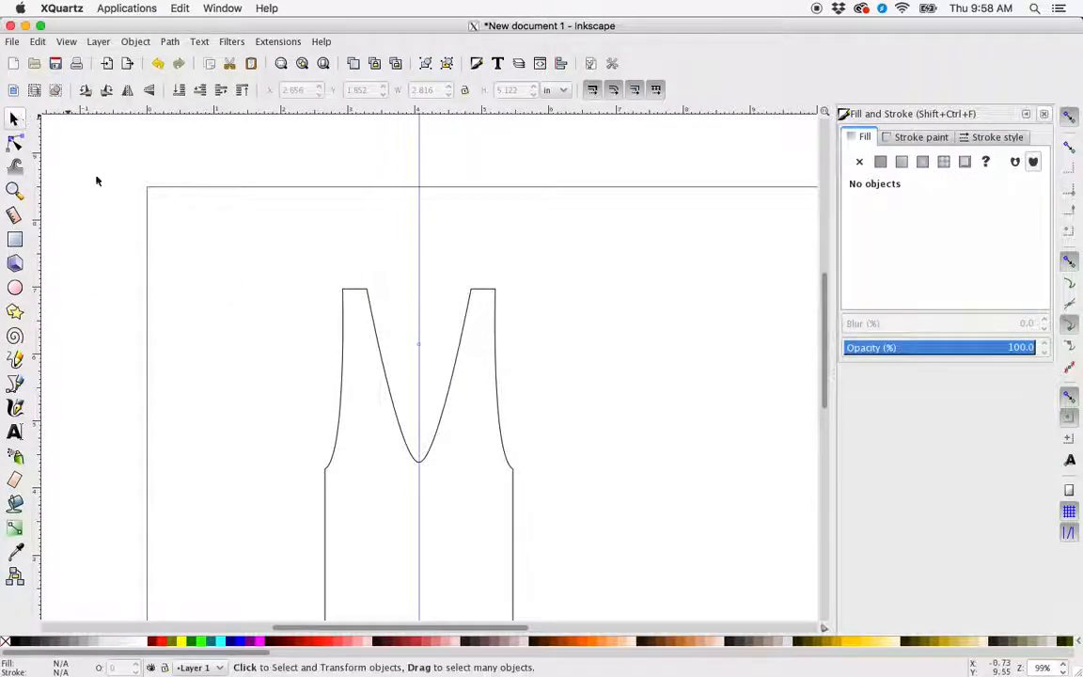
- Fill the closed garment outline with a flat CMYK teal, cyan 70 and black 48
scroll(359, 357, "down", 3)
scroll(359, 356, "down", 1)
left_click(334, 335)
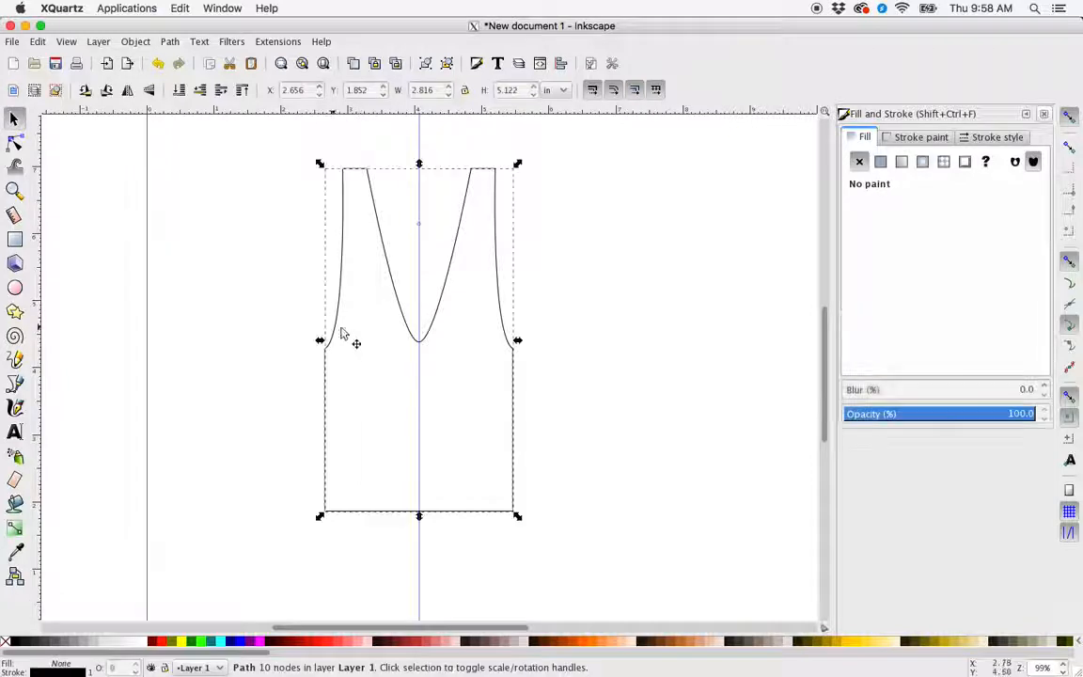
left_click(880, 162)
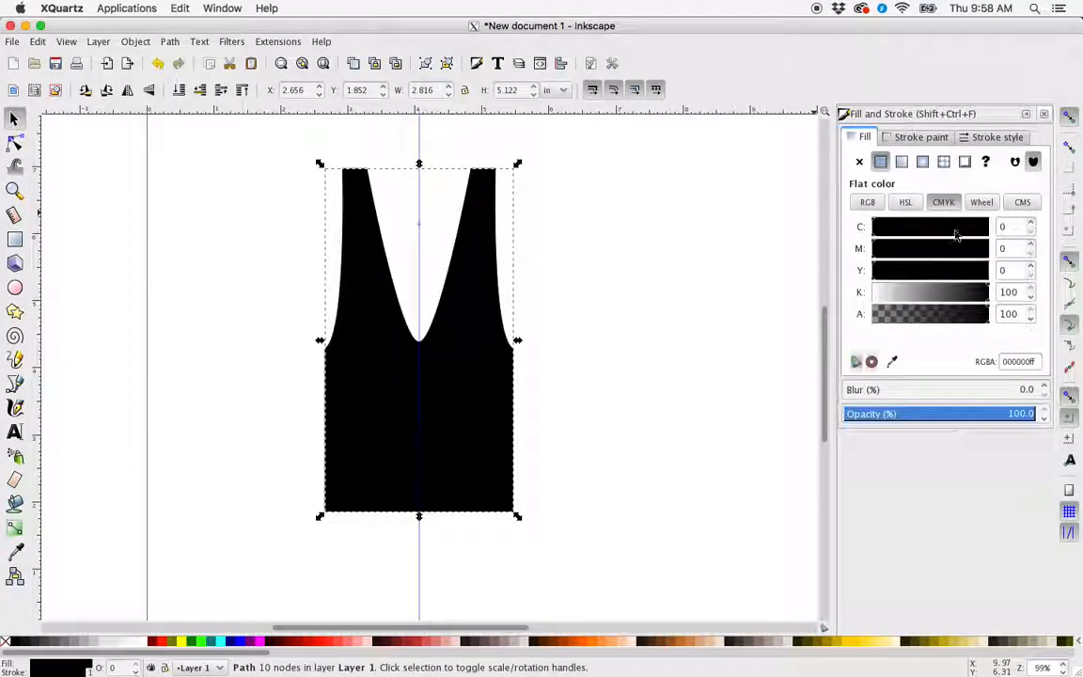
left_click(954, 231)
left_click(928, 294)
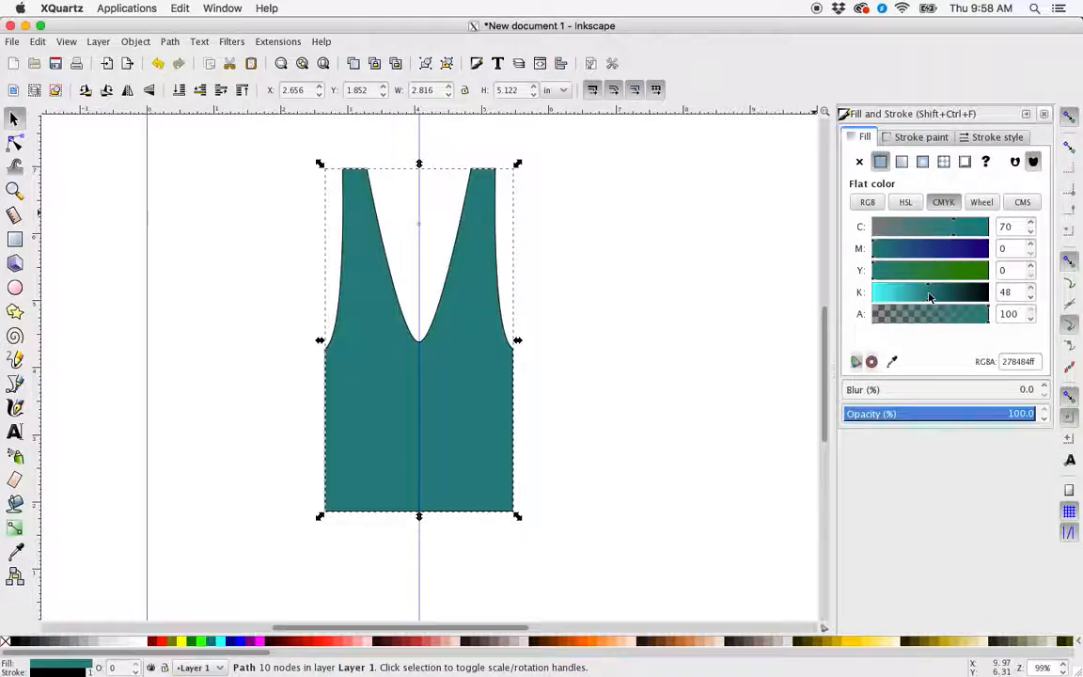
- Deselect the filled garment shape and delete the vertical centre guide
left_click(608, 307)
scroll(564, 277, "up", 5)
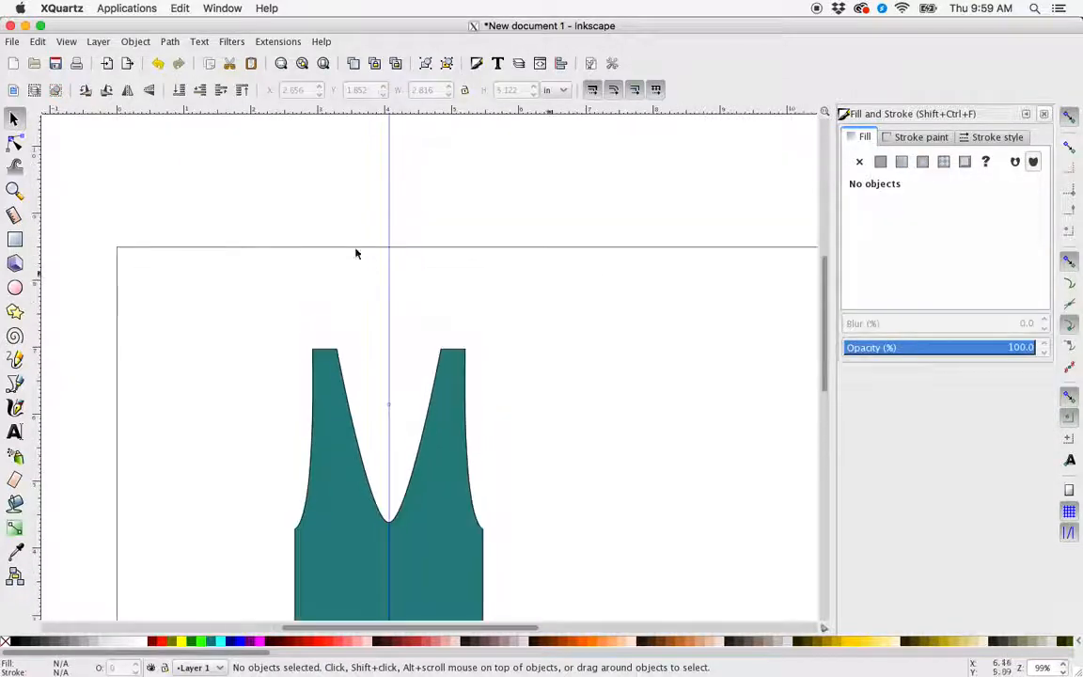
left_click(14, 119)
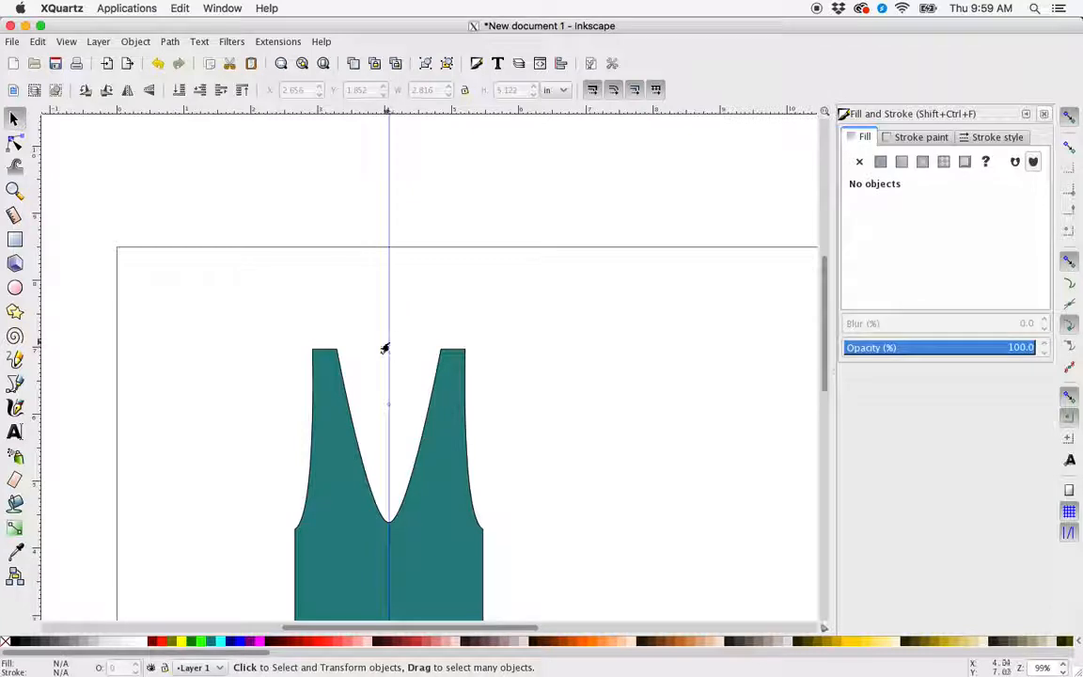
key("Delete")
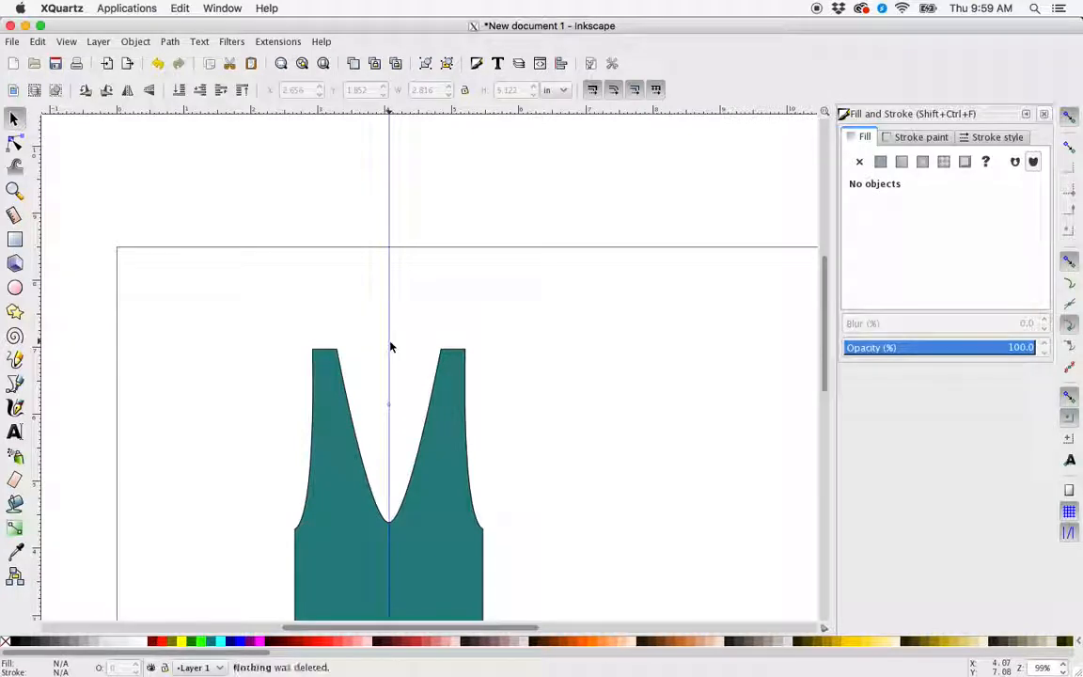
key("Delete")
scroll(505, 380, "down", 3)
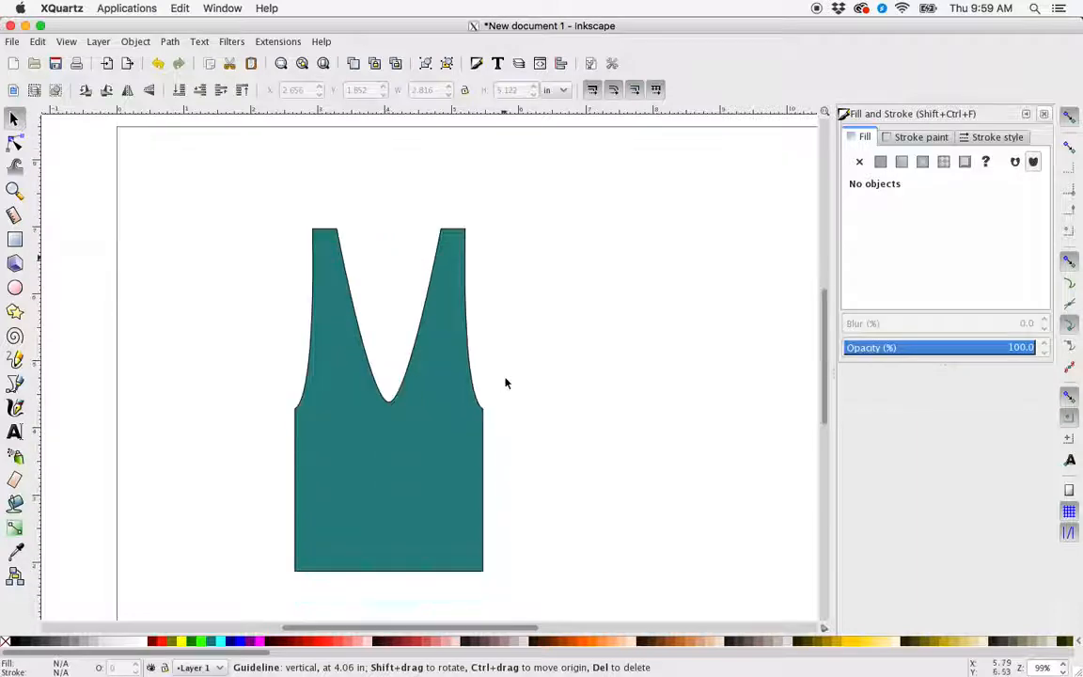